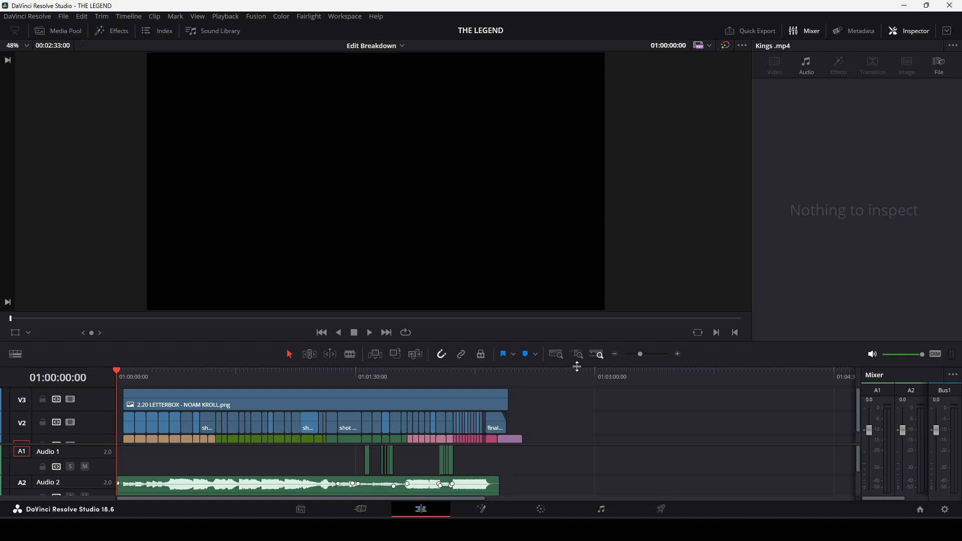
Enlarge the timeline area and scrub through the Edit Breakdown timeline, ending back at its start.
left_click_drag(577, 367, 576, 326)
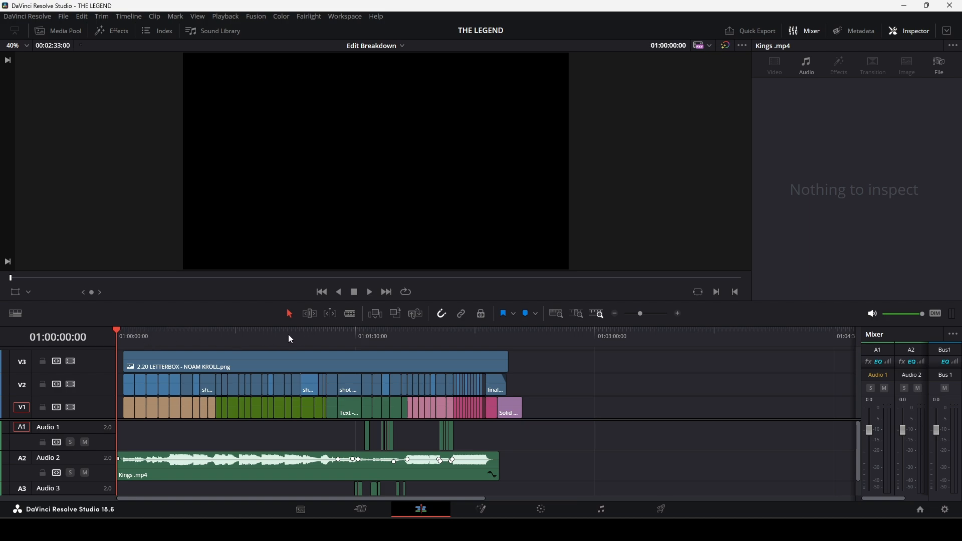
left_click_drag(137, 339, 466, 358)
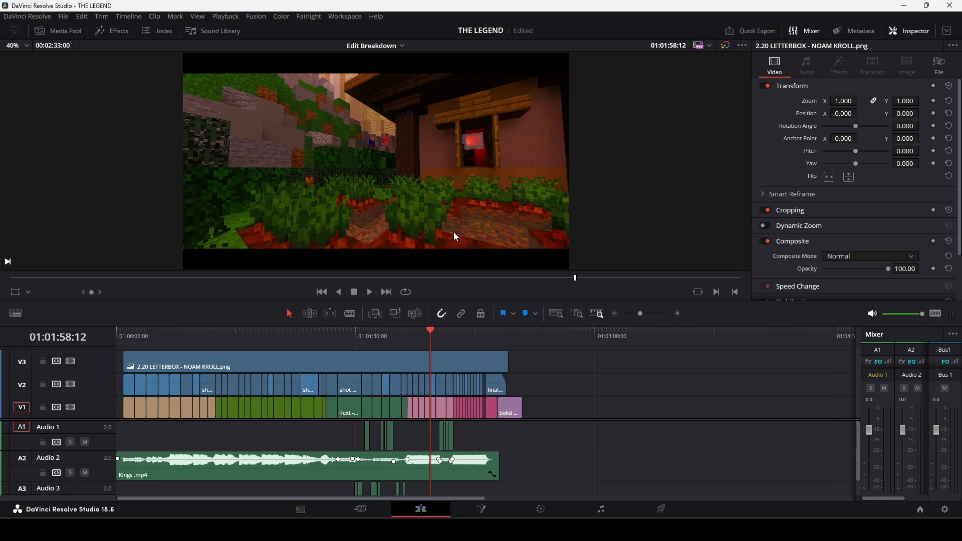
left_click_drag(582, 326, 578, 235)
left_click_drag(430, 243, 116, 279)
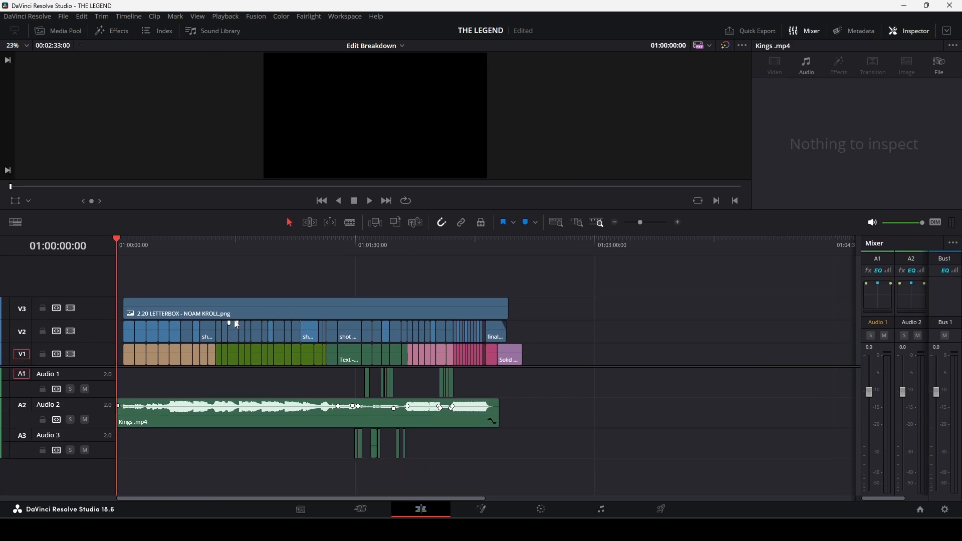
Open the MASTER EDIT 60FPS timeline and look over its clips, markers and audio tracks.
left_click(398, 46)
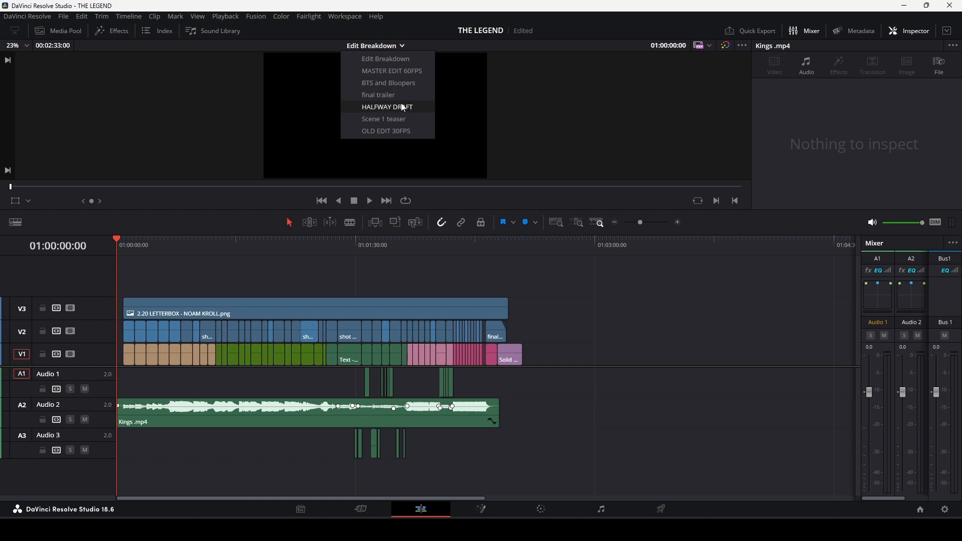
left_click(406, 71)
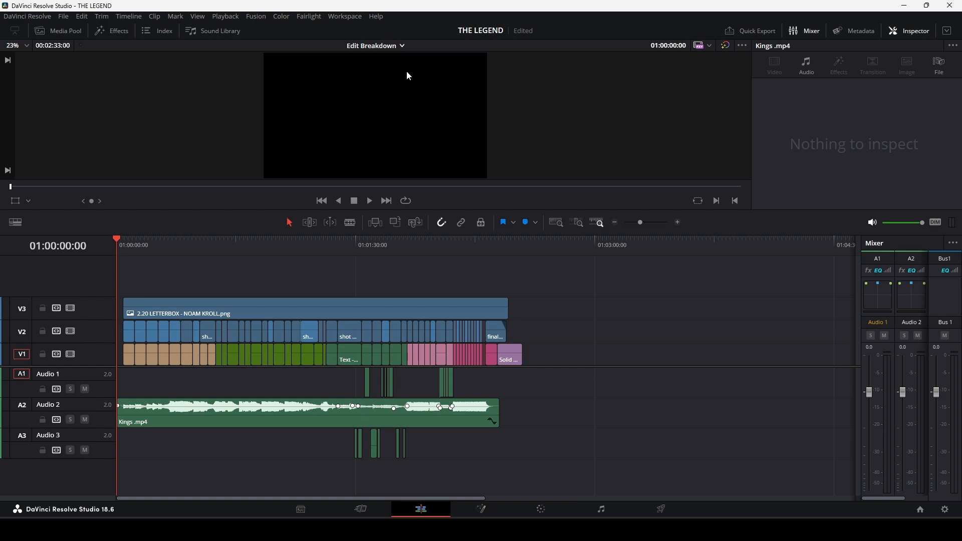
left_click_drag(649, 223, 645, 223)
left_click_drag(487, 242, 65, 271)
left_click_drag(647, 223, 642, 223)
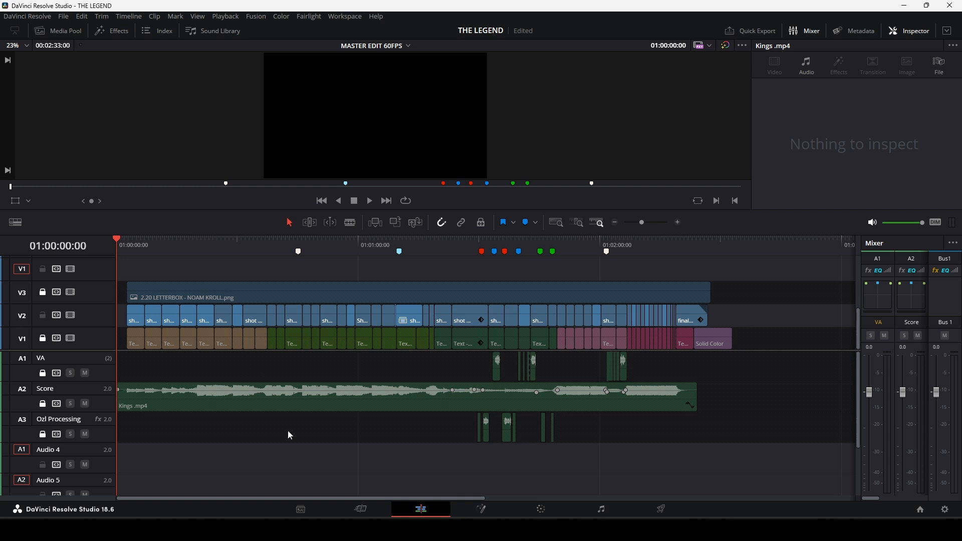
left_click_drag(689, 471, 377, 336)
left_click(321, 362)
Switch back to the Edit Breakdown timeline and place the playhead on the first shot, at 01:00:02:37.
left_click(398, 44)
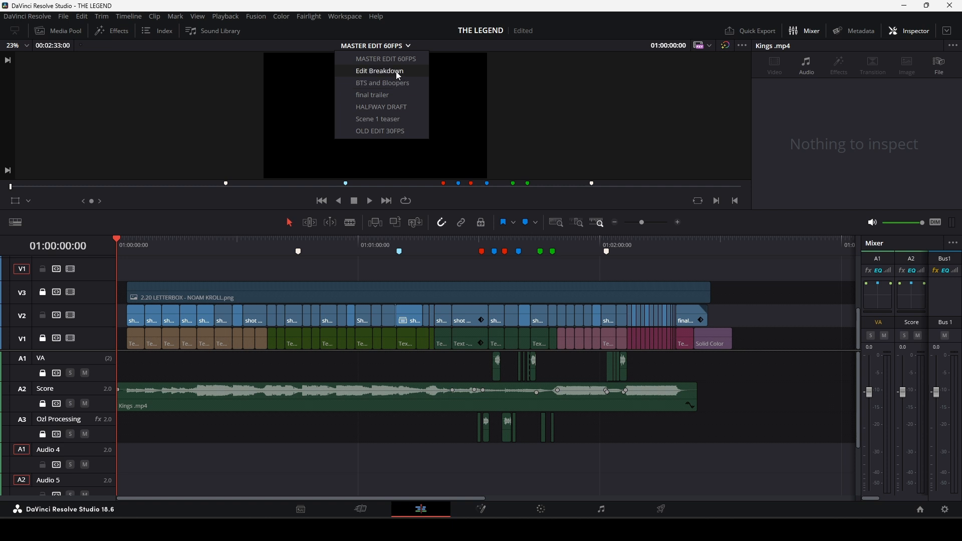
left_click(395, 71)
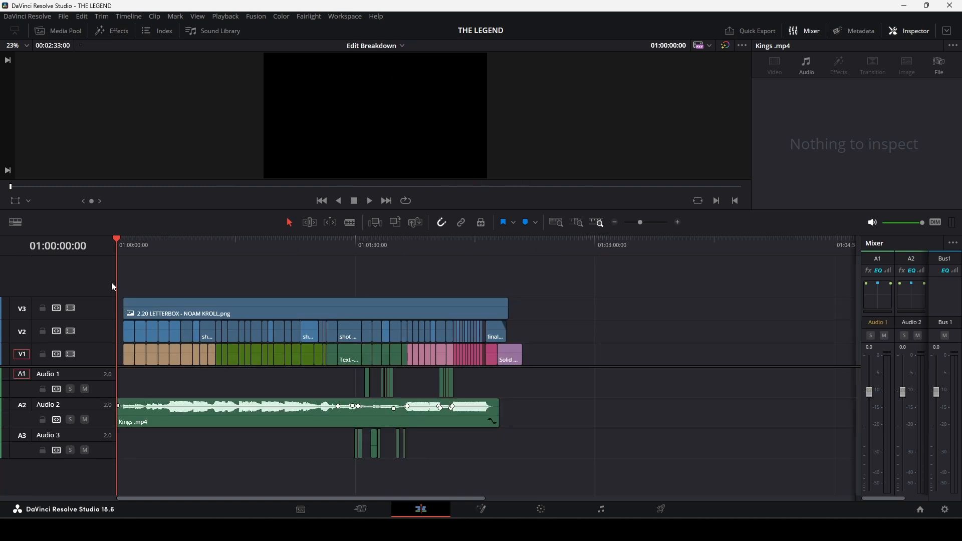
left_click_drag(138, 243, 126, 260)
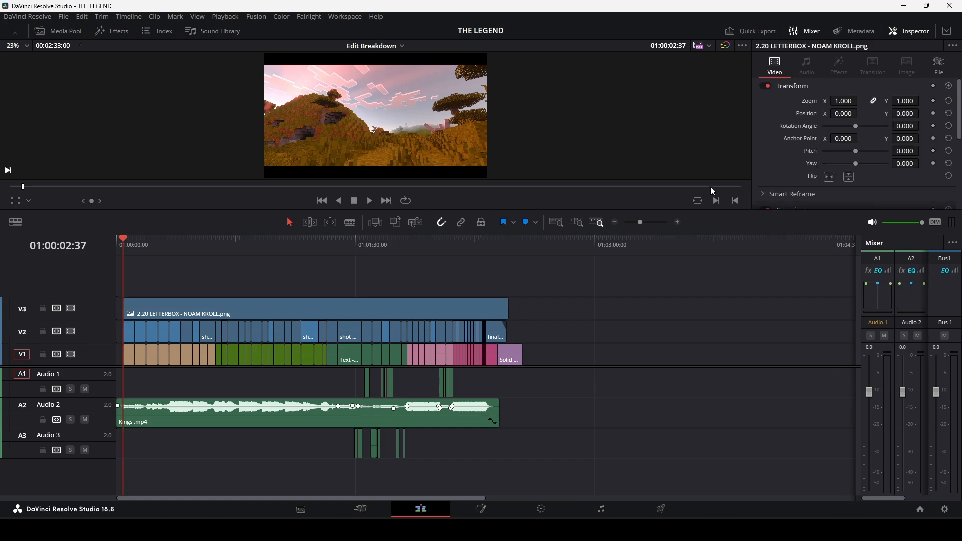
left_click_drag(642, 222, 640, 224)
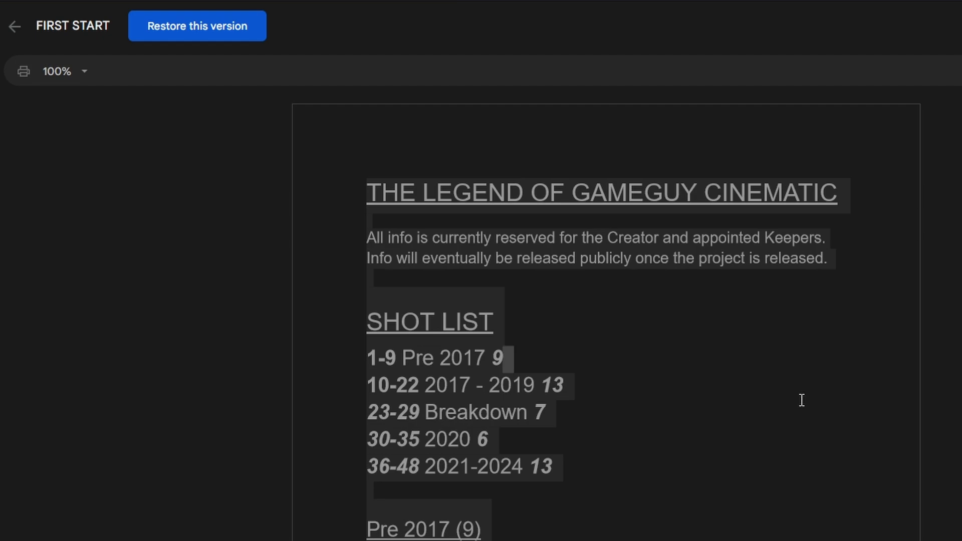
Switch to the FIRST START version of the shot list document and look over its shot sections.
scroll(730, 414, "down", 4)
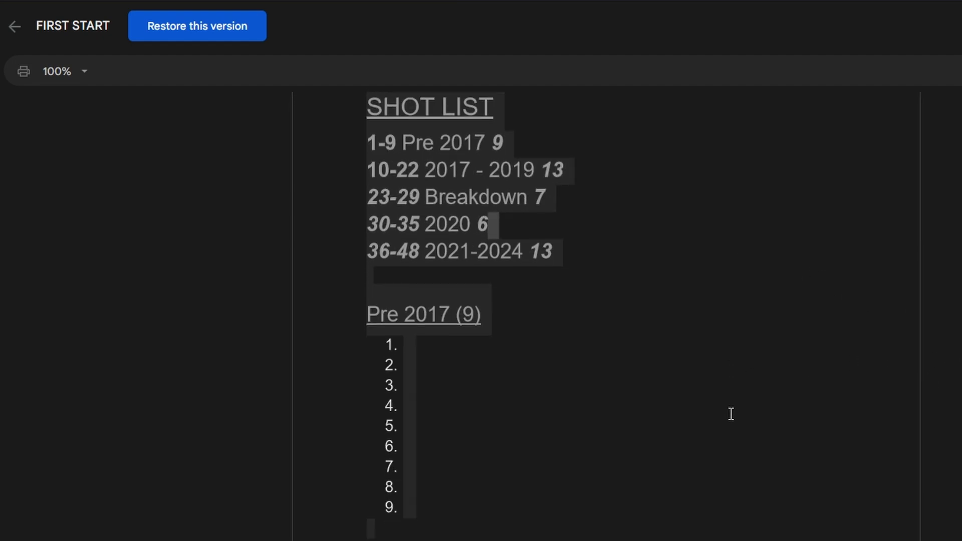
scroll(768, 403, "up", 4)
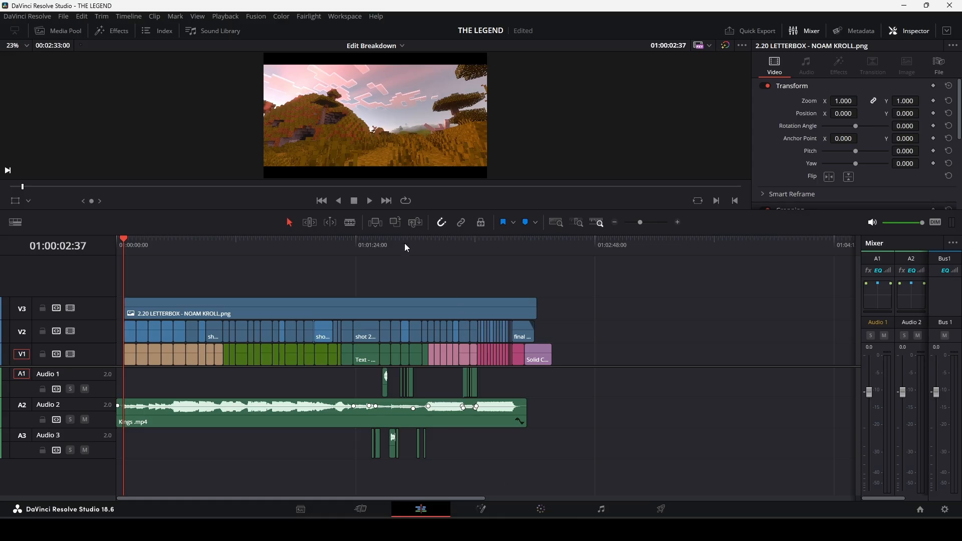
Switch to DaVinci Resolve and play the Edit Breakdown timeline from about 01:01:45.
mouse_move(407, 248)
left_mouse_down()
mouse_move(440, 246)
mouse_move(418, 261)
left_mouse_up()
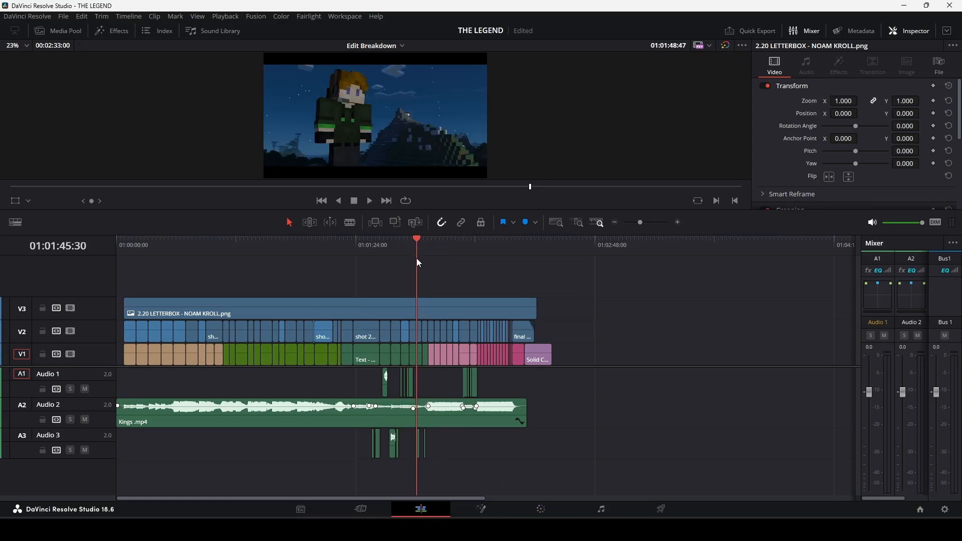
key("space")
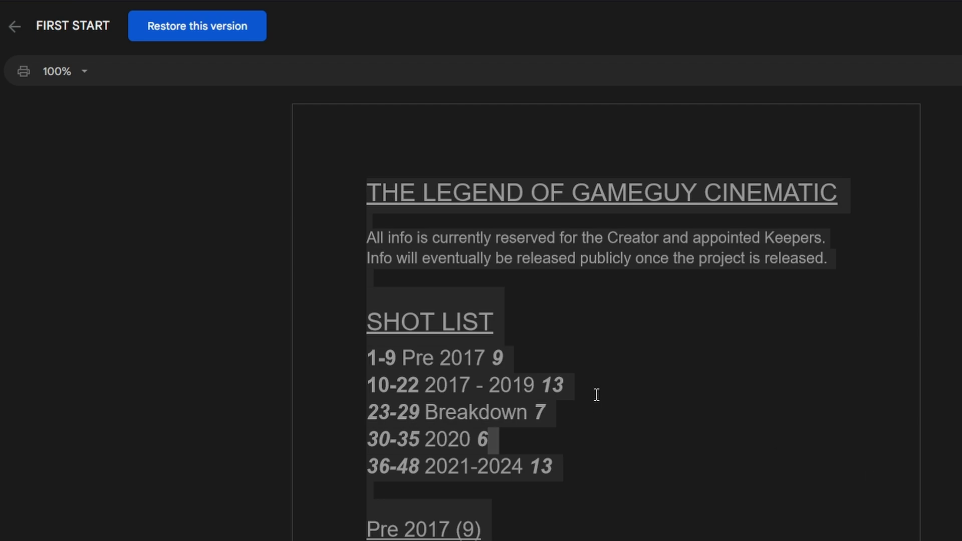
Return to the shot list document, switch to YouTube and scrub through the timecoded headphones video.
double_click(487, 194)
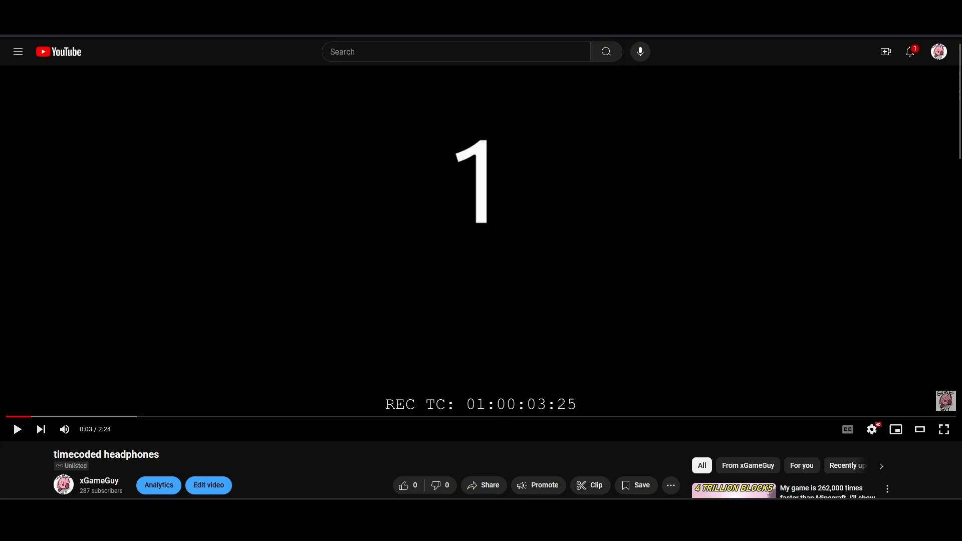
left_click_drag(123, 415, 816, 407)
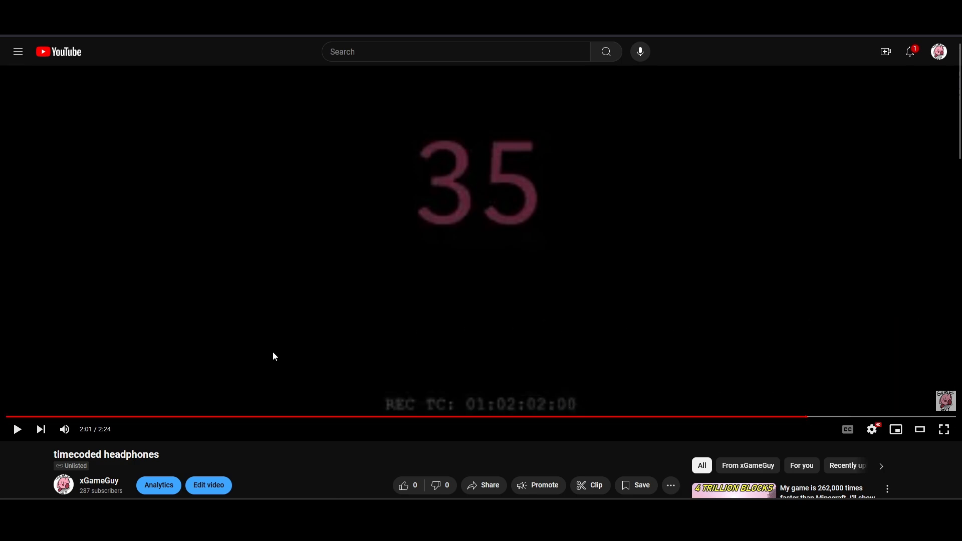
left_click_drag(276, 419, 651, 419)
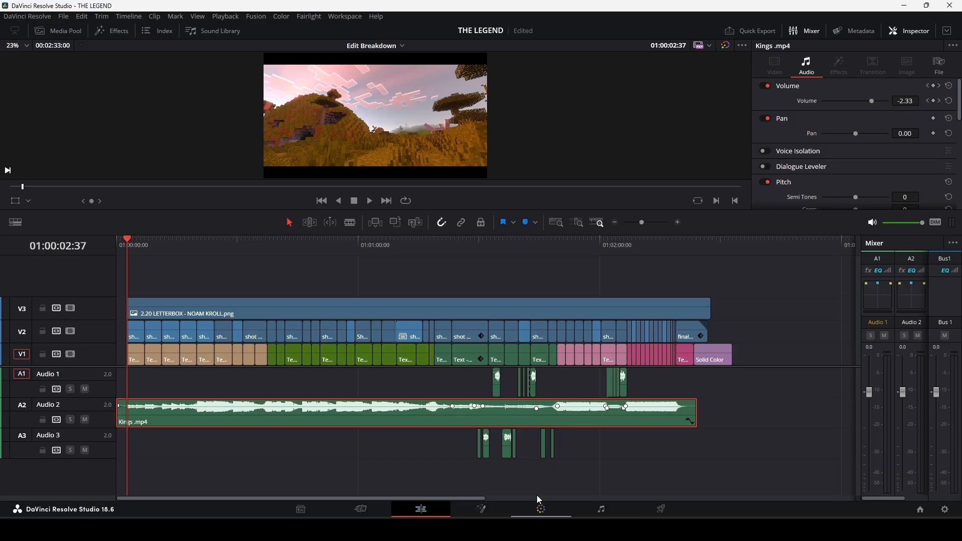
In DaVinci Resolve, disable all the clips on video track 2 and scrub to the title for shot 23.
left_click_drag(789, 337, 116, 345)
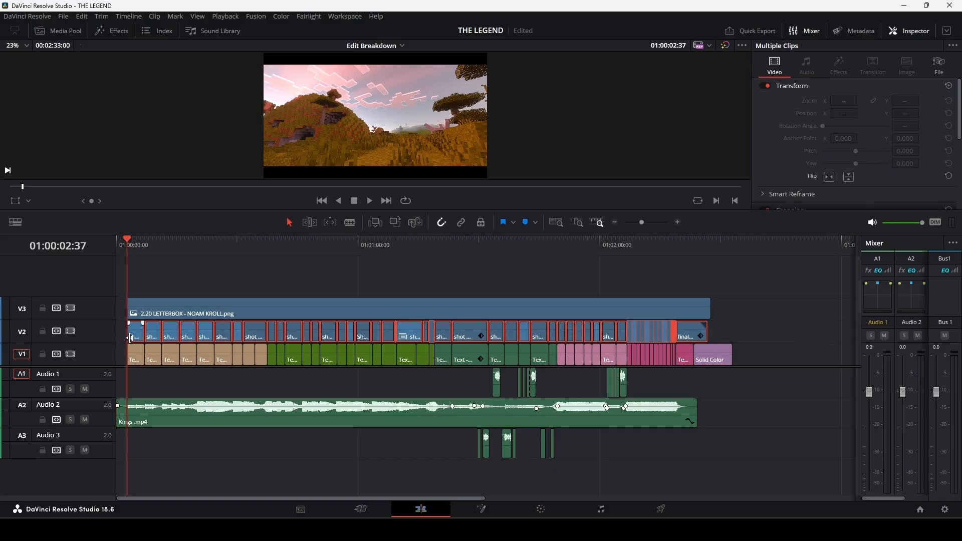
key("space")
left_click_drag(134, 259, 437, 270)
left_click_drag(642, 222, 646, 222)
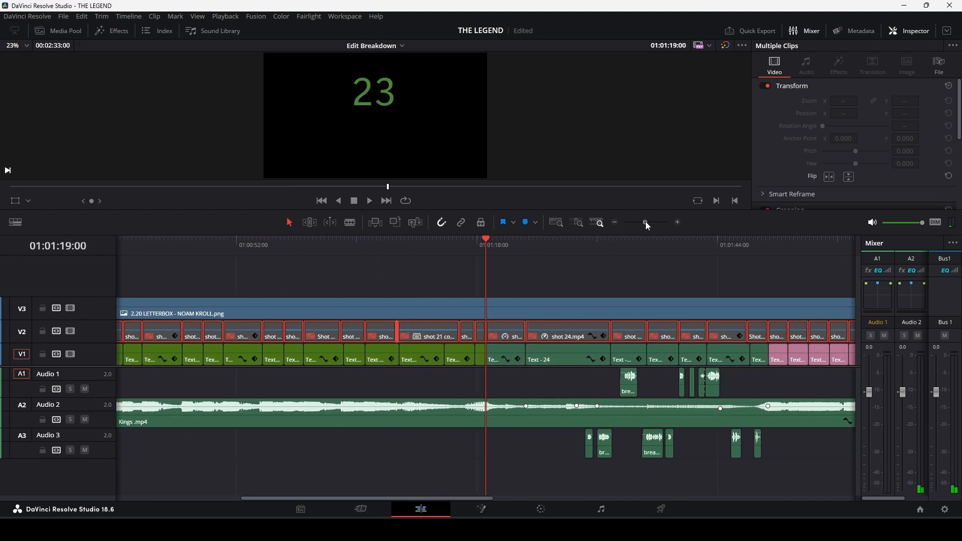
Review the numbered titles from shot 28 to the final scene and back to shot 8, and re-enable the video track 2 clips.
left_click(721, 243)
key("space")
key("space")
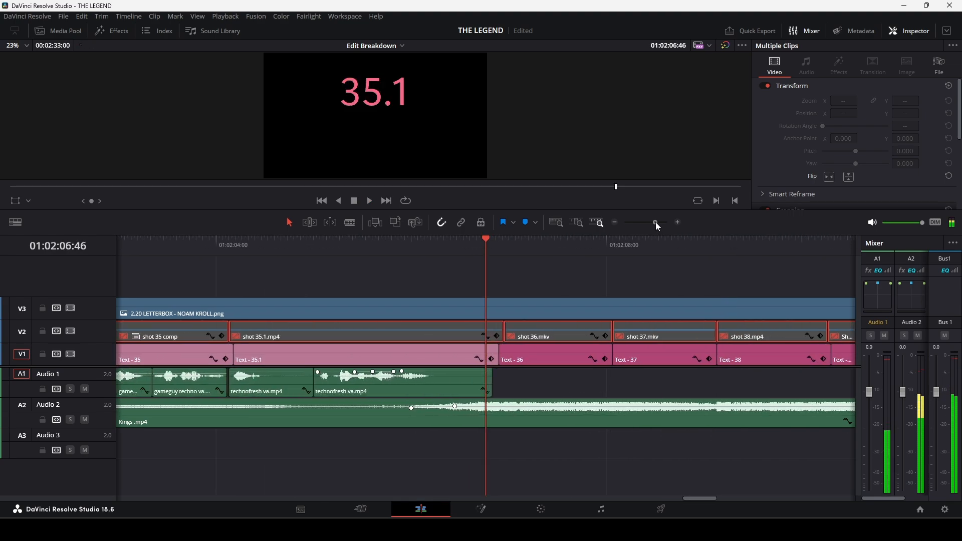
left_click_drag(655, 222, 660, 221)
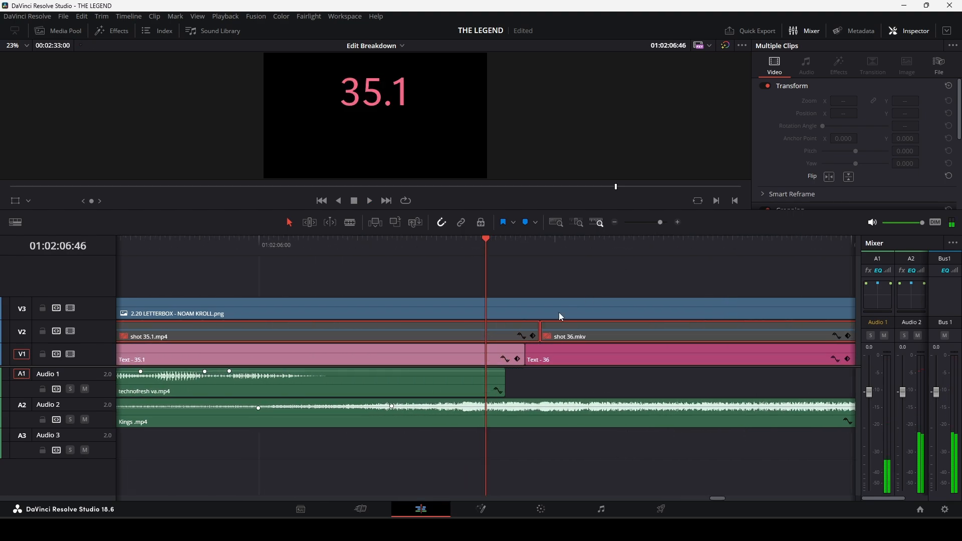
left_click(655, 223)
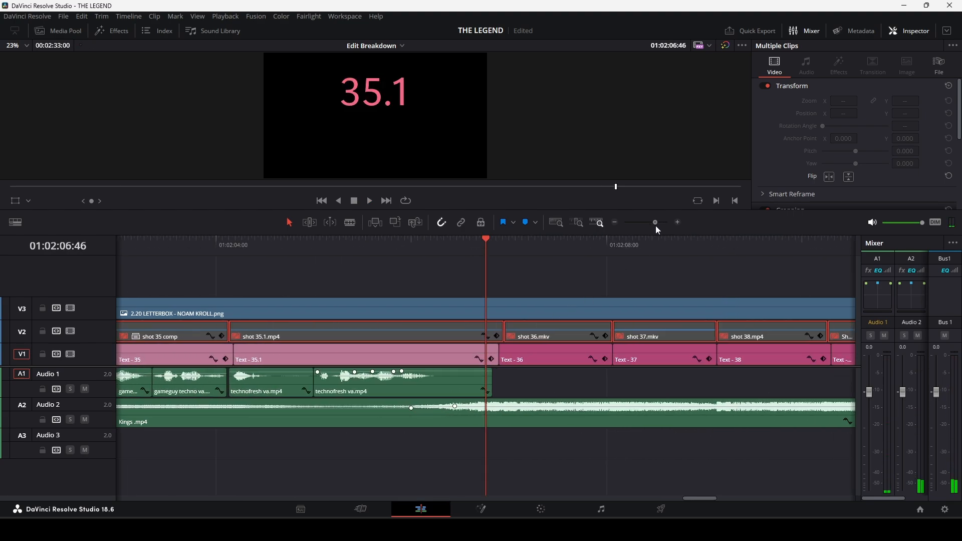
left_click_drag(642, 258, 190, 287)
mouse_move(654, 221)
left_mouse_down()
mouse_move(631, 232)
mouse_move(648, 222)
left_mouse_up()
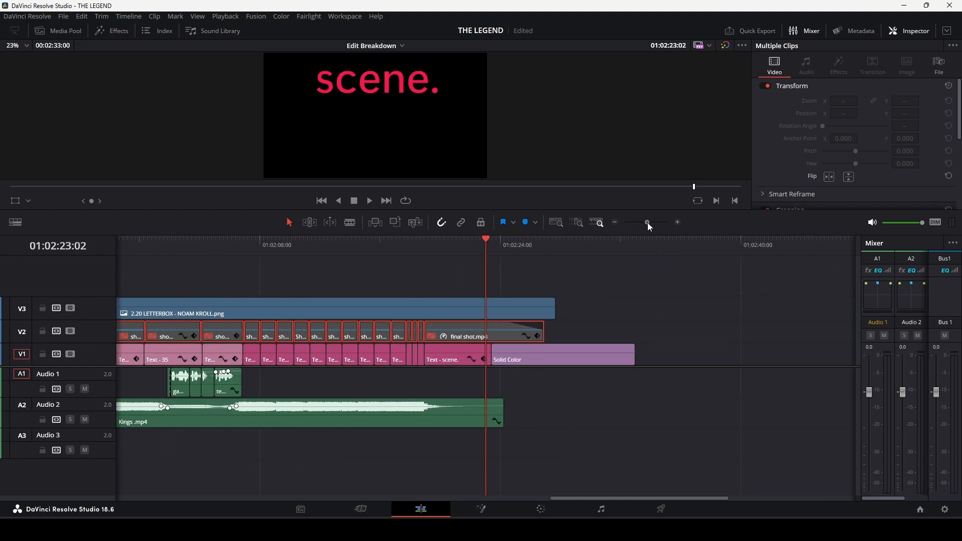
left_click_drag(492, 247, 590, 281)
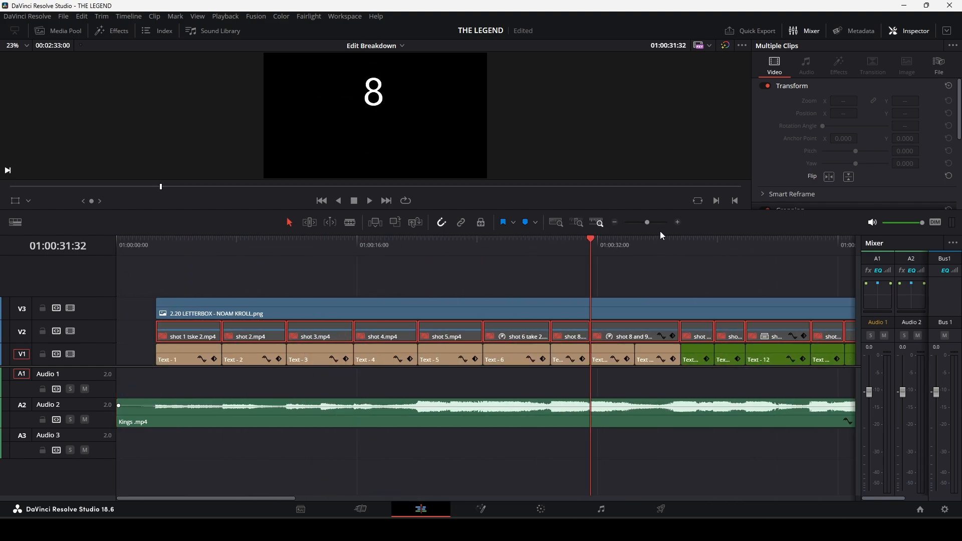
mouse_move(647, 223)
left_mouse_down()
mouse_move(638, 221)
mouse_move(645, 227)
left_mouse_up()
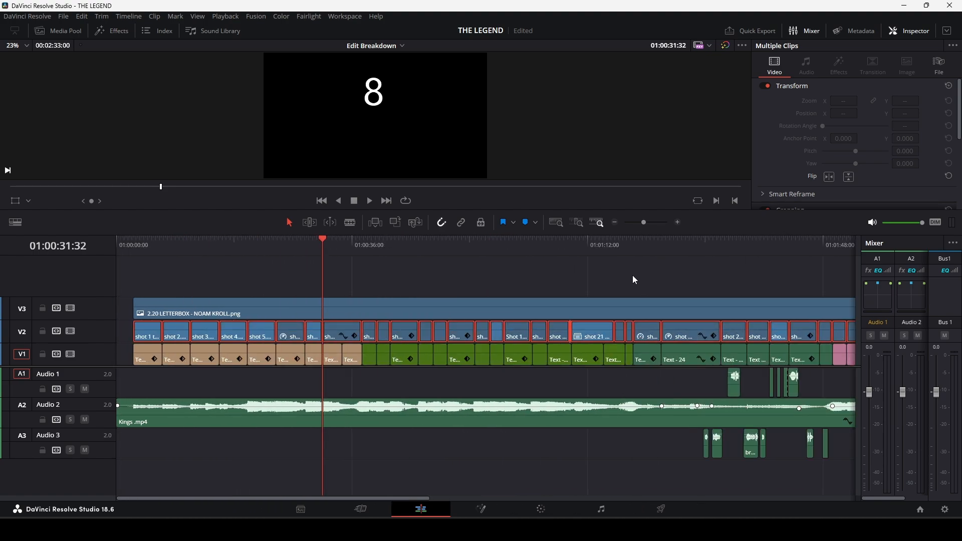
Open the OLD EDIT 30FPS timeline and play it around the title for shot 20.
left_click(400, 46)
left_click(404, 132)
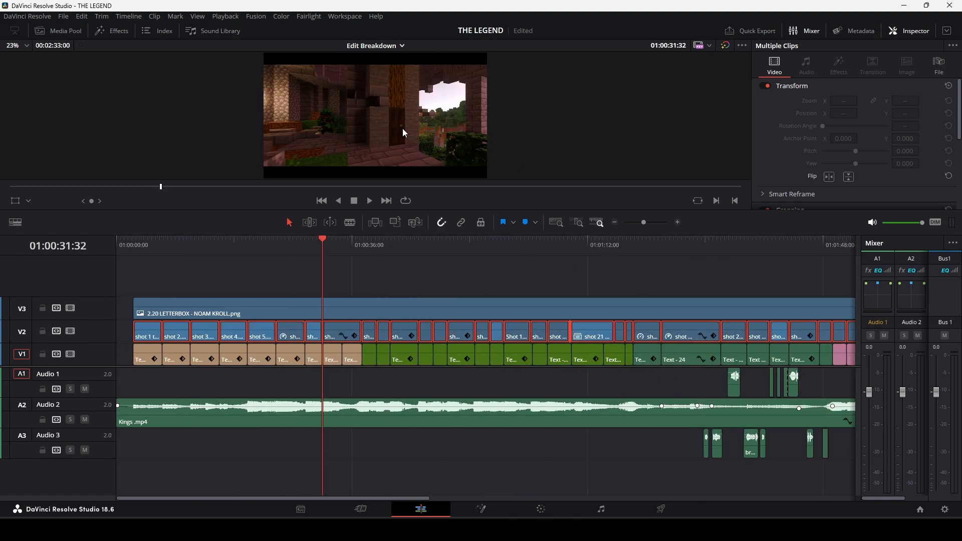
left_click(251, 242)
left_click_drag(226, 255, 350, 298)
left_click_drag(347, 247, 325, 230)
key("space")
key("space")
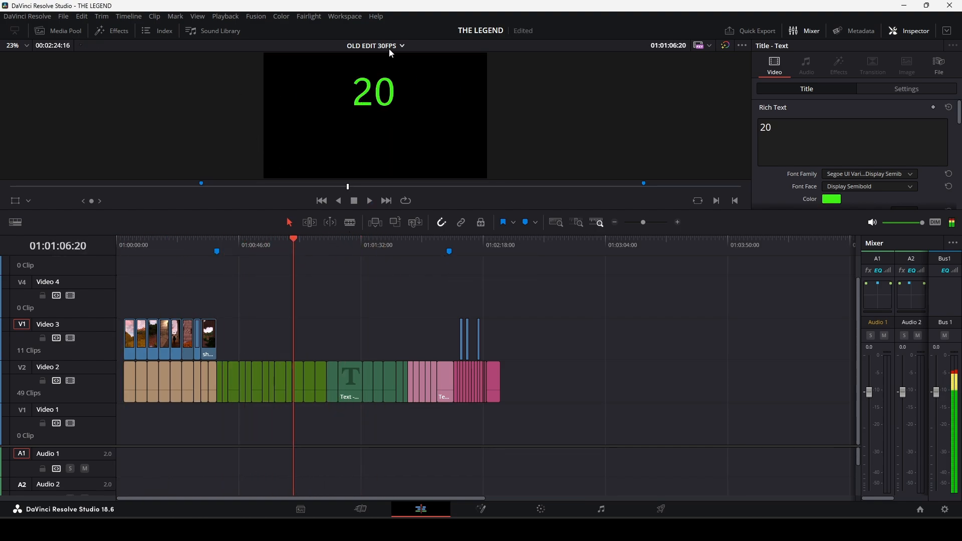
Examine the placed clips around shot 38 and scrub back to the shot 26 title.
left_click(456, 248)
left_click_drag(457, 249, 460, 249)
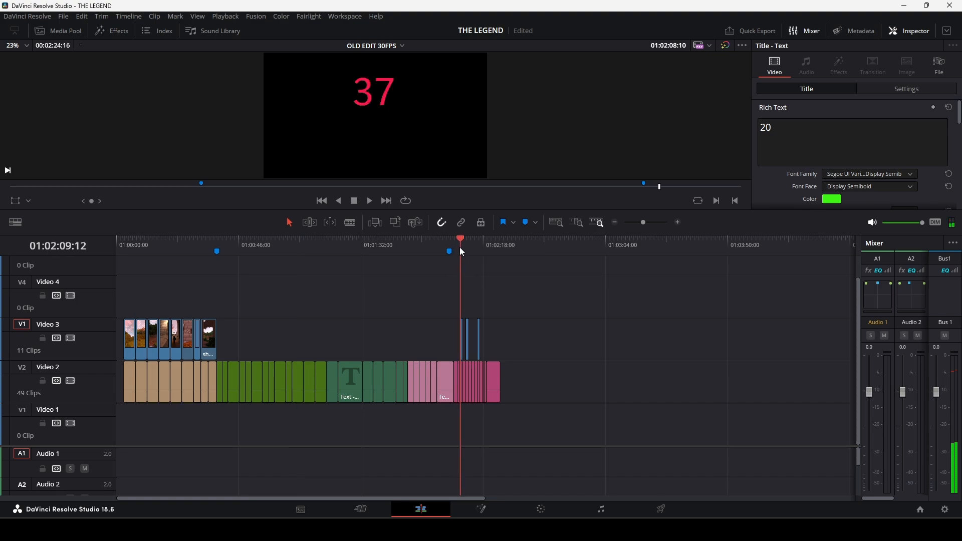
left_click_drag(654, 224, 651, 227)
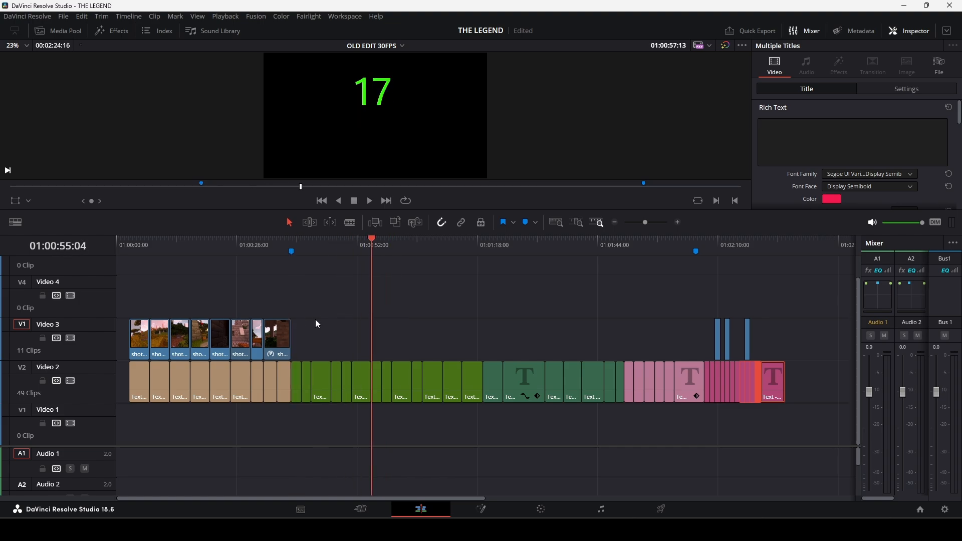
left_click(351, 315)
left_click_drag(349, 312, 573, 267)
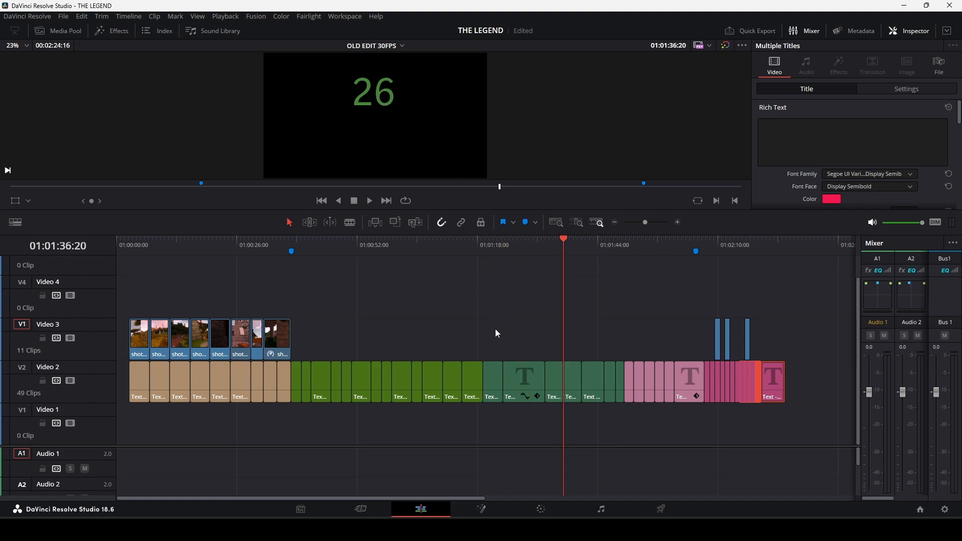
Move the playhead to the shot 37 title, lower the monitoring volume and play on into shot 38.
left_click_drag(629, 258, 712, 268)
key("space")
key("space")
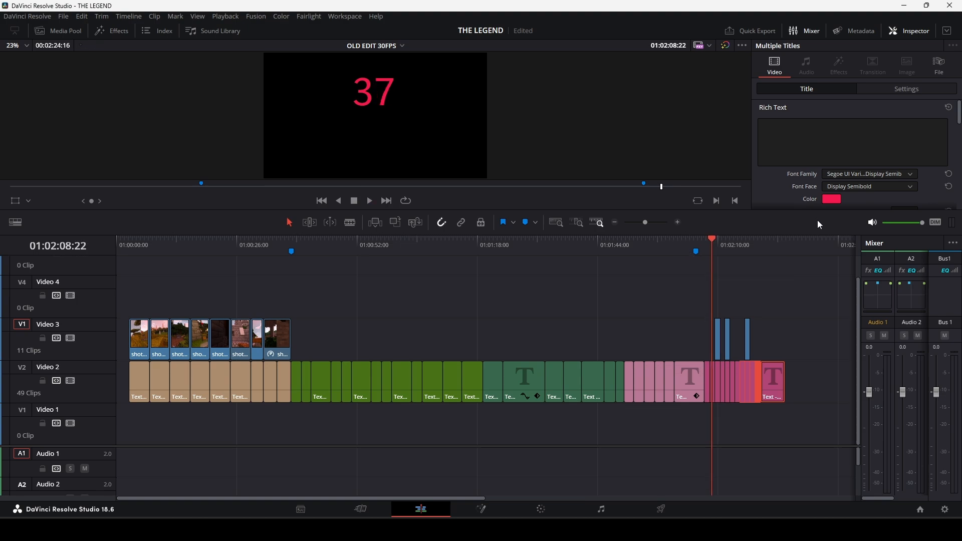
key("space")
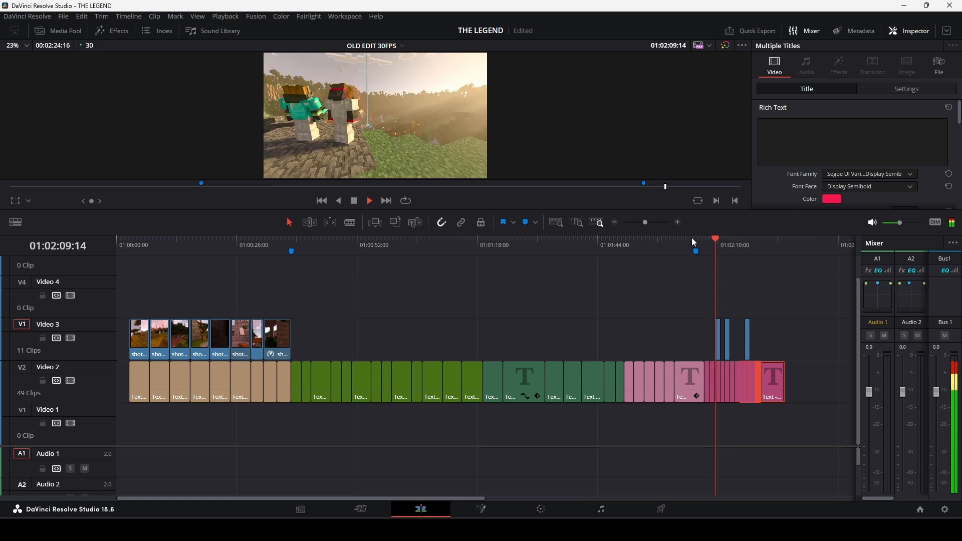
Return to the start of shot 38 and play the old edit's placed shots in the full-screen viewer.
left_click(654, 223)
left_click_drag(654, 223, 663, 223)
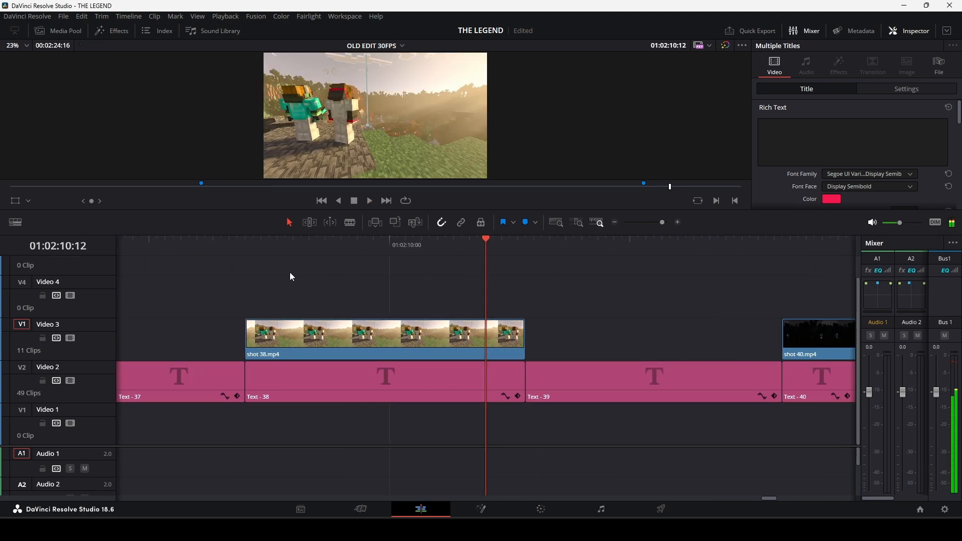
left_click(213, 248)
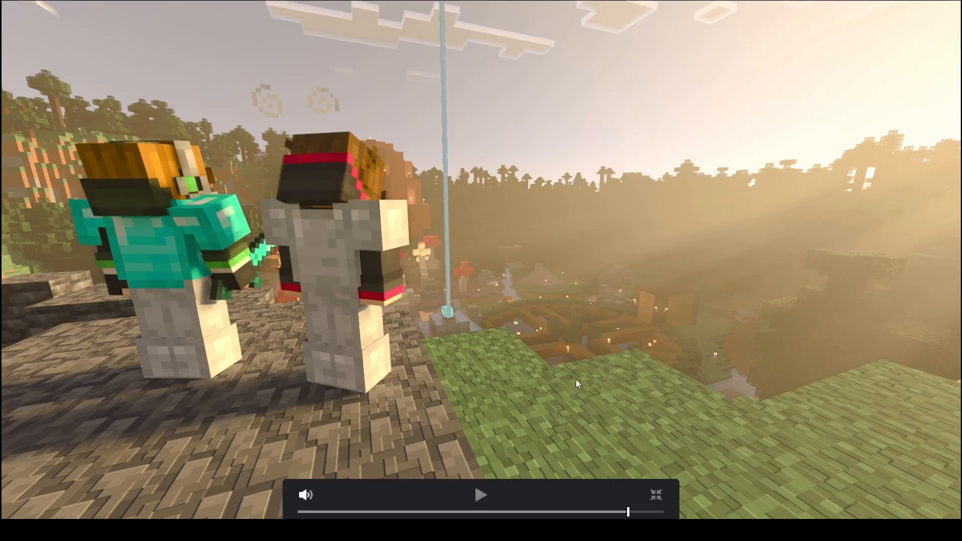
left_click(579, 380)
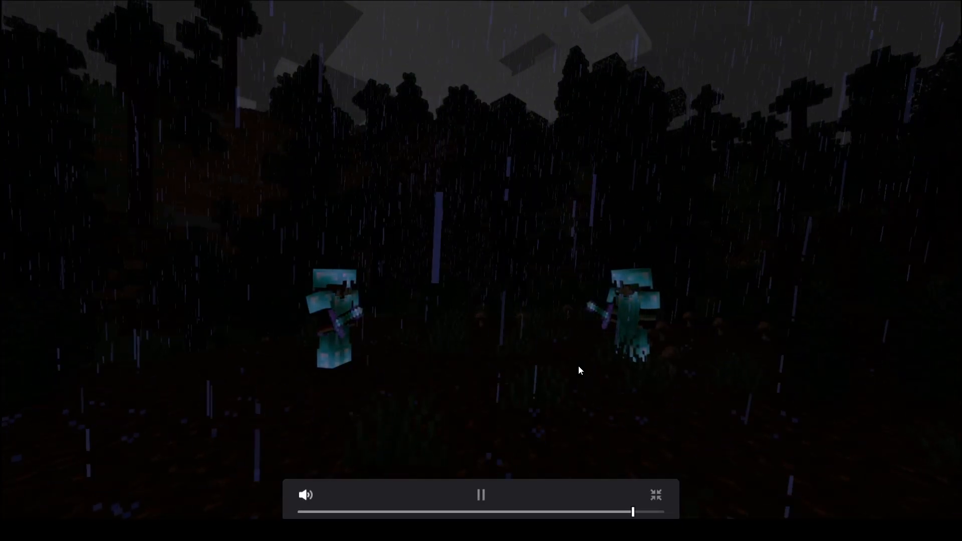
Pause and resume the full-screen playback of the old edit around shot 42, and leave the full-screen viewer at shot 44.
left_click(575, 365)
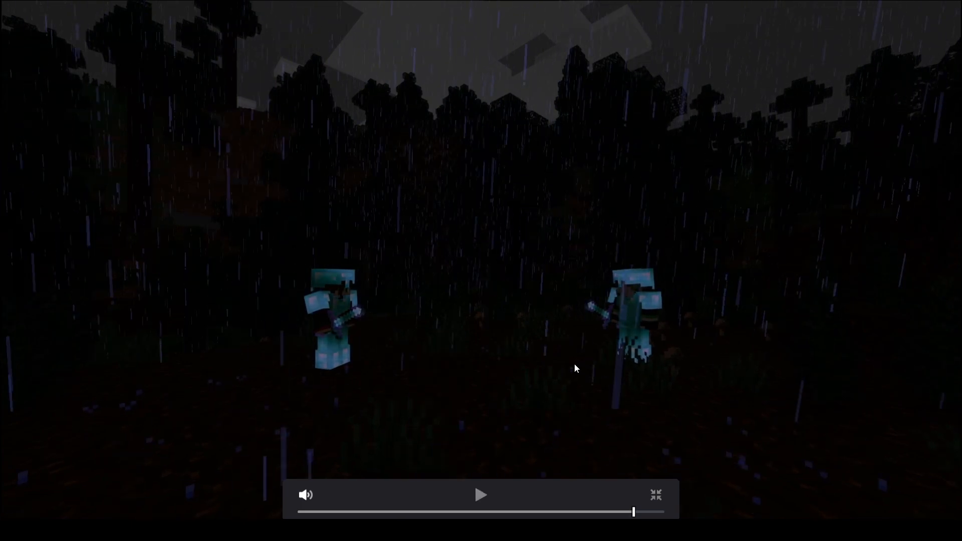
left_click(504, 293)
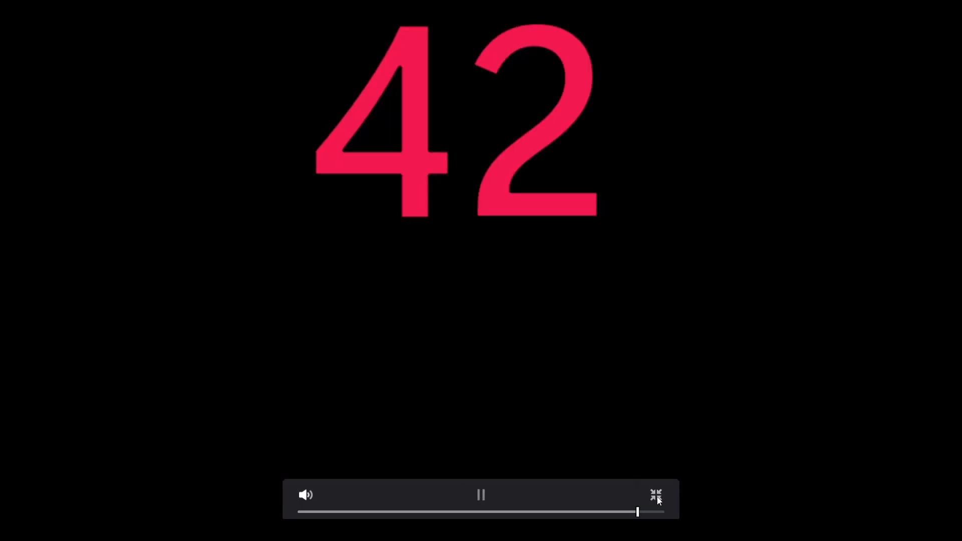
left_click(657, 496)
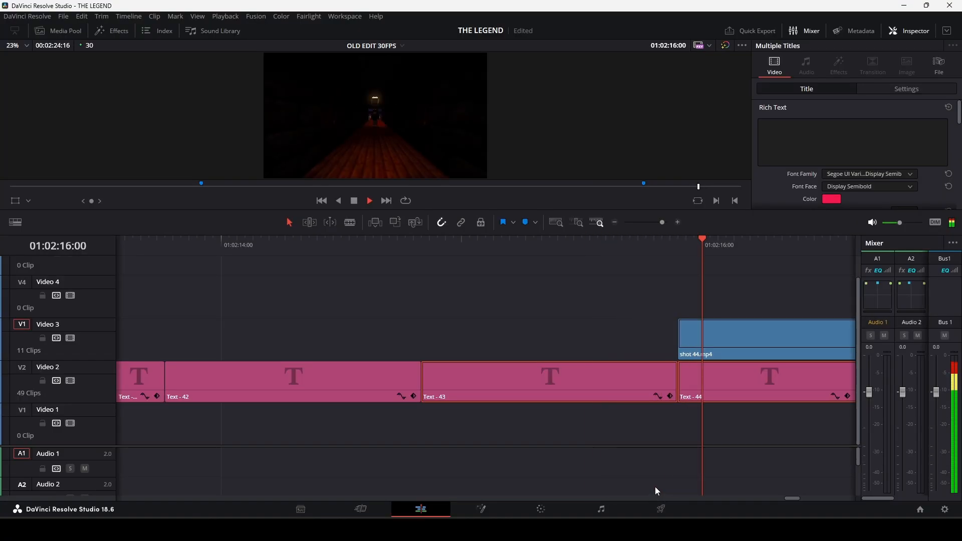
left_click_drag(662, 223, 649, 222)
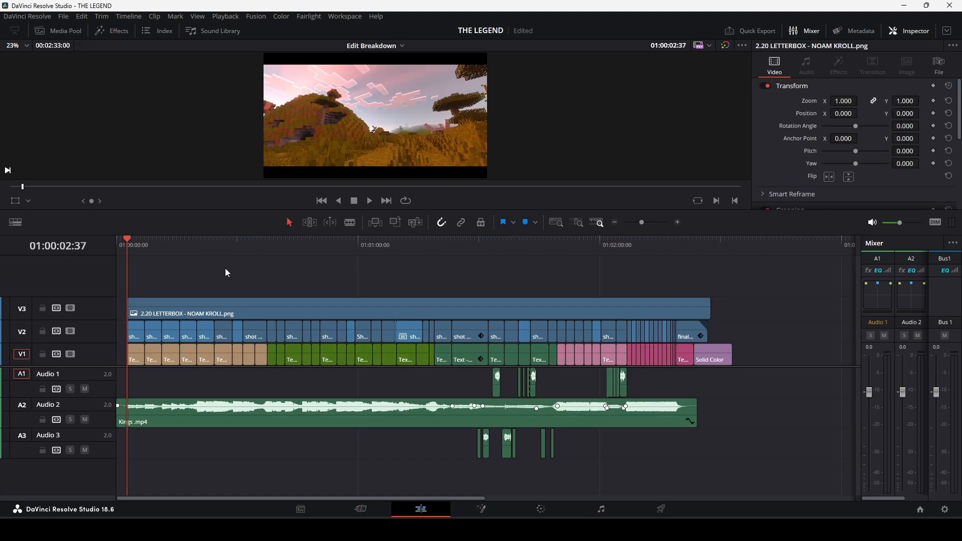
Select the Kings .mp4 music clip in the Edit Breakdown timeline and scrub around shots 27 and 28.
left_click(320, 422)
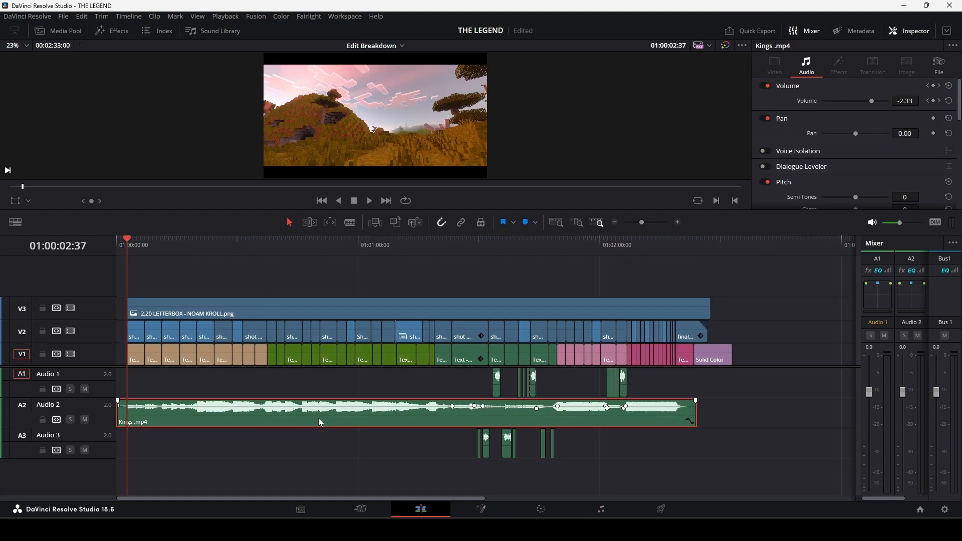
left_click_drag(175, 253, 535, 288)
left_click_drag(642, 222, 650, 224)
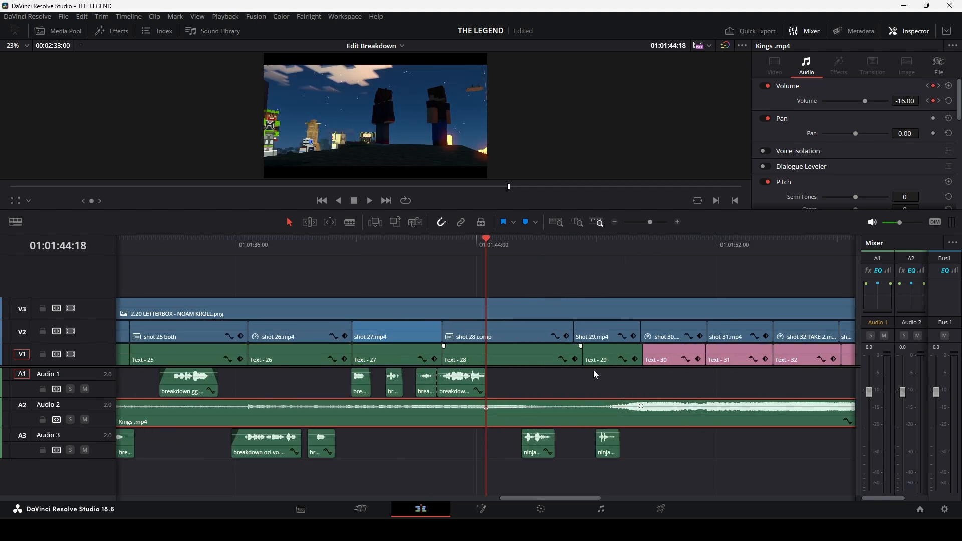
left_click_drag(486, 245, 372, 253)
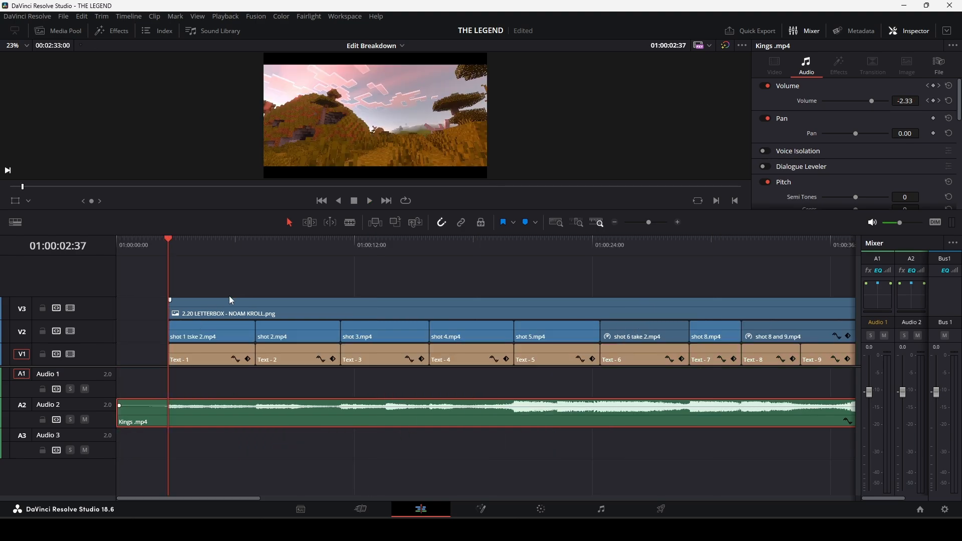
Scrub through the opening shots of the Edit Breakdown timeline, from shot 3 to the start of shot 6.
left_click_drag(259, 246, 393, 253)
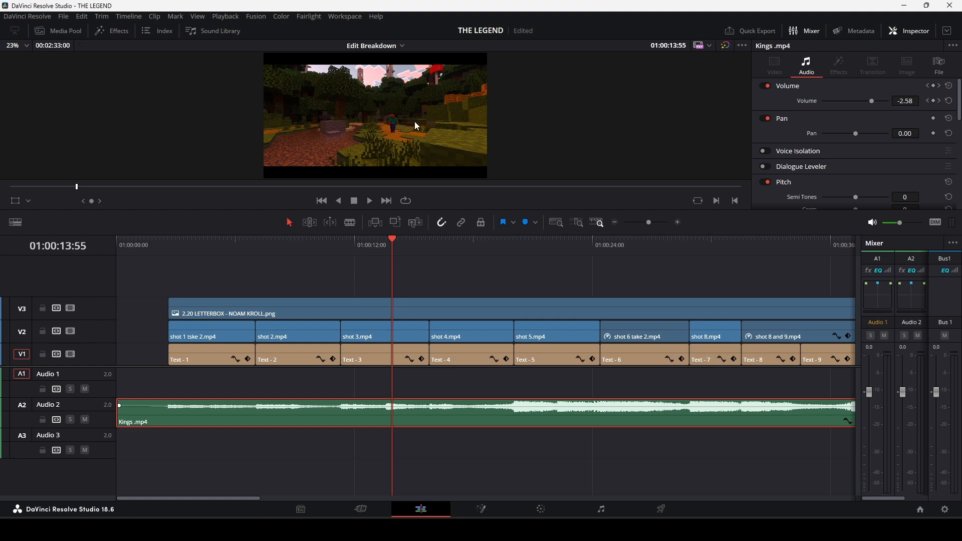
left_click_drag(447, 252, 495, 254)
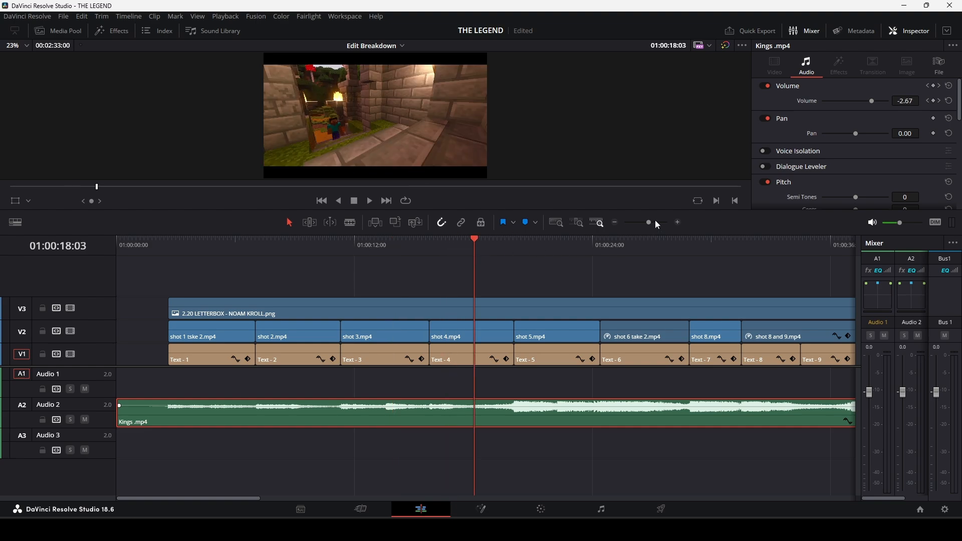
left_click_drag(649, 222, 648, 226)
left_click_drag(390, 252, 411, 288)
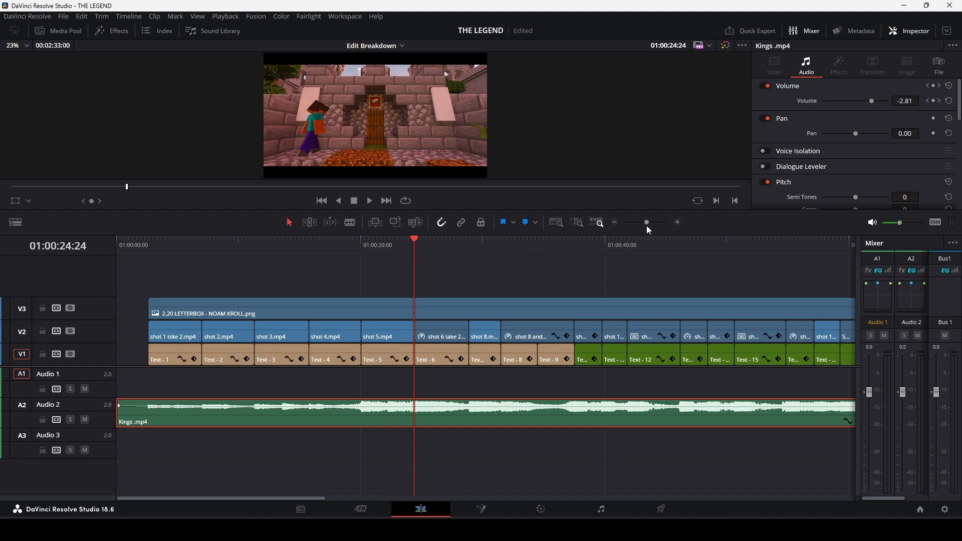
Move the playhead back into shot 5 and play the cut into the shot 6 take 2 clip.
left_click_drag(647, 227, 651, 224)
left_click_drag(482, 266, 447, 255)
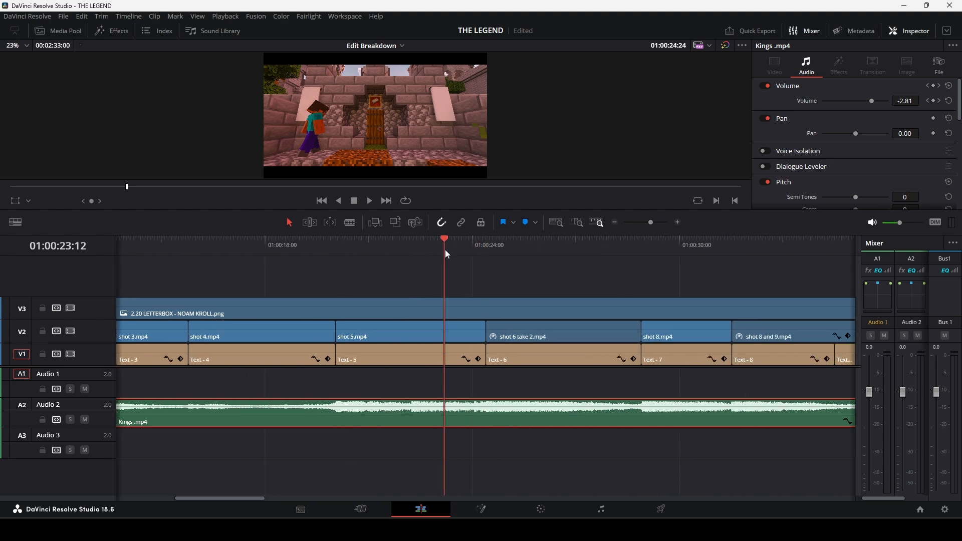
key("space")
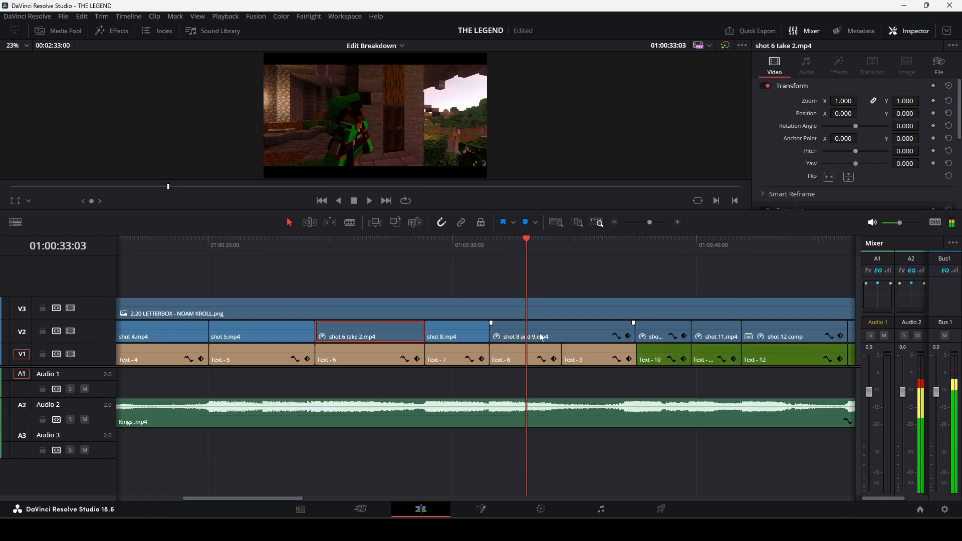
right_click(541, 332)
Scrub around the shot 8 and 9 clip and replay its transition from the end of shot 8.
left_click(561, 253)
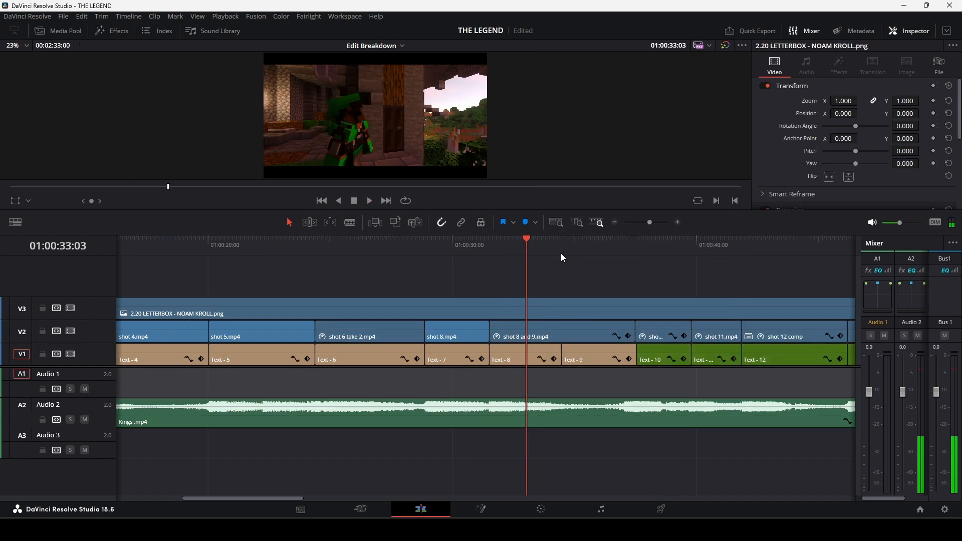
left_click_drag(561, 254, 512, 282)
key("space")
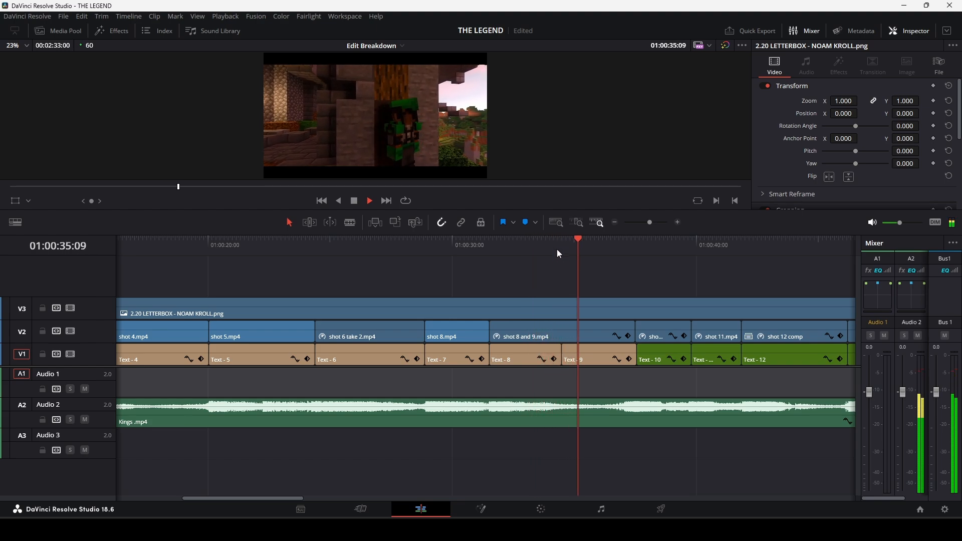
left_click_drag(558, 254, 473, 249)
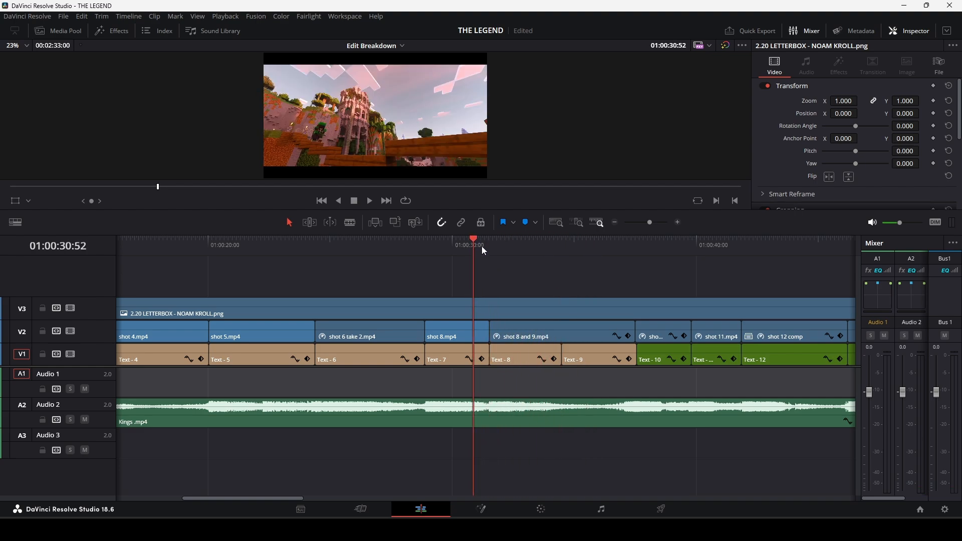
key("space")
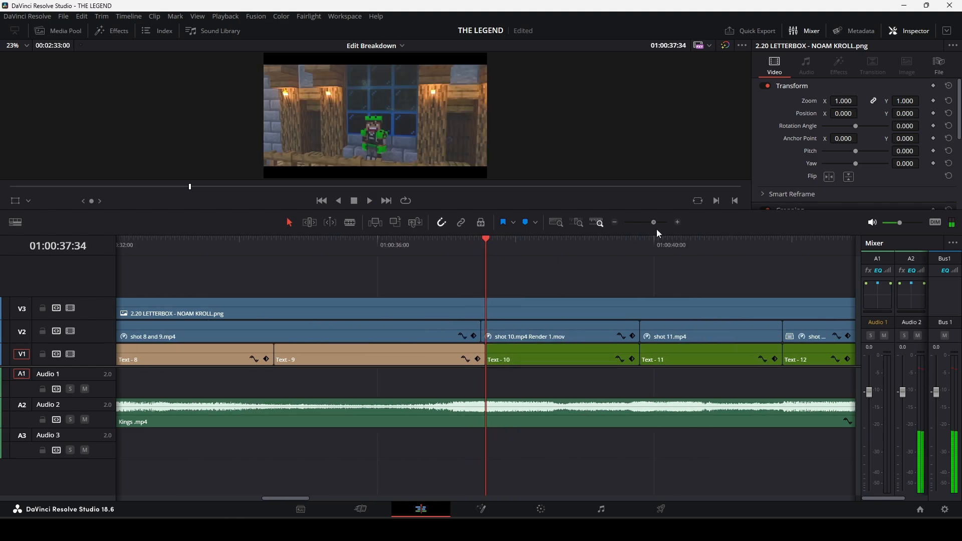
Select the shot 10 render clip and replay its animated zoom from the start of the clip.
left_click(529, 338)
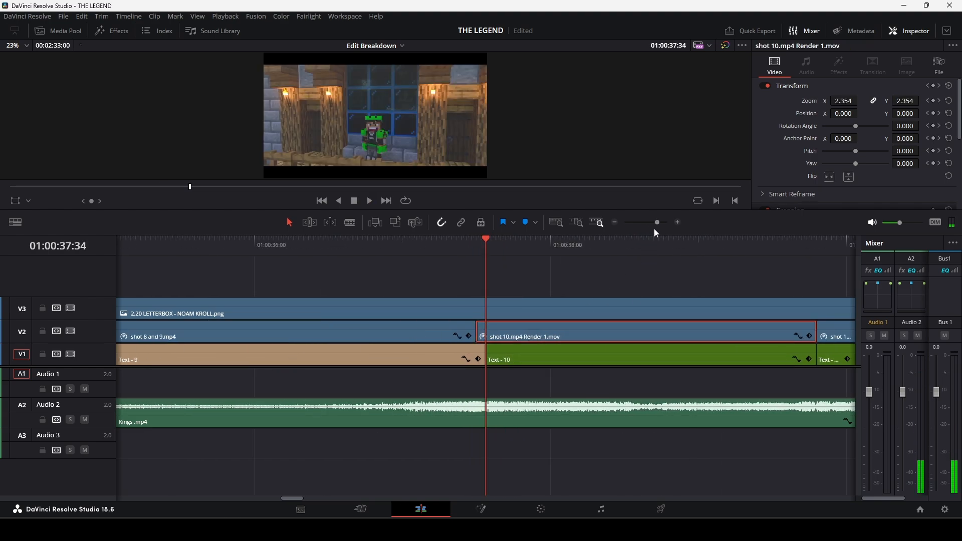
left_click(484, 247)
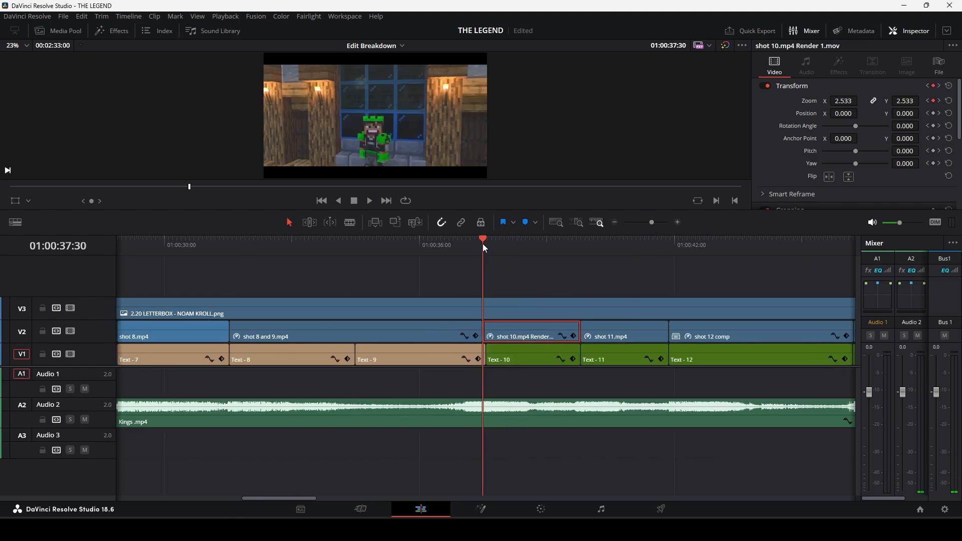
key("space")
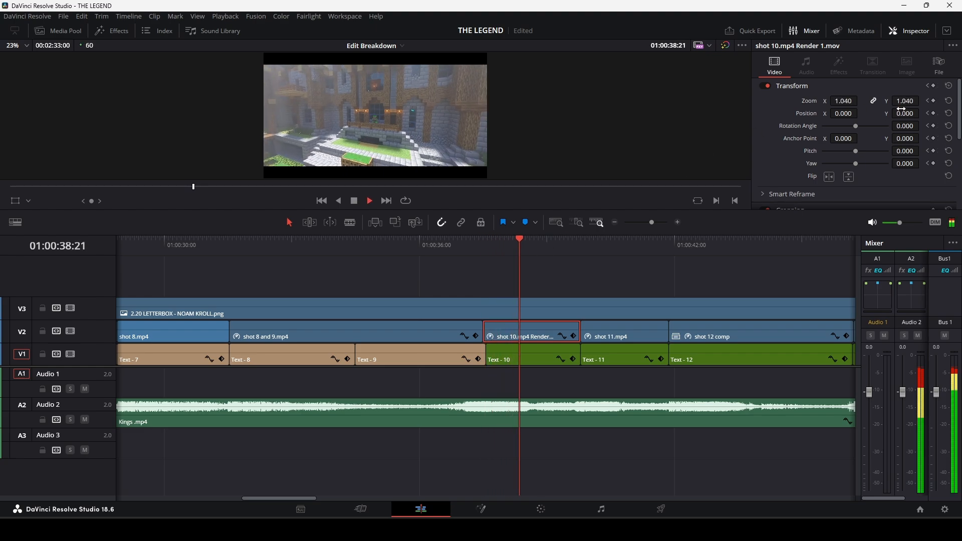
left_click(482, 247)
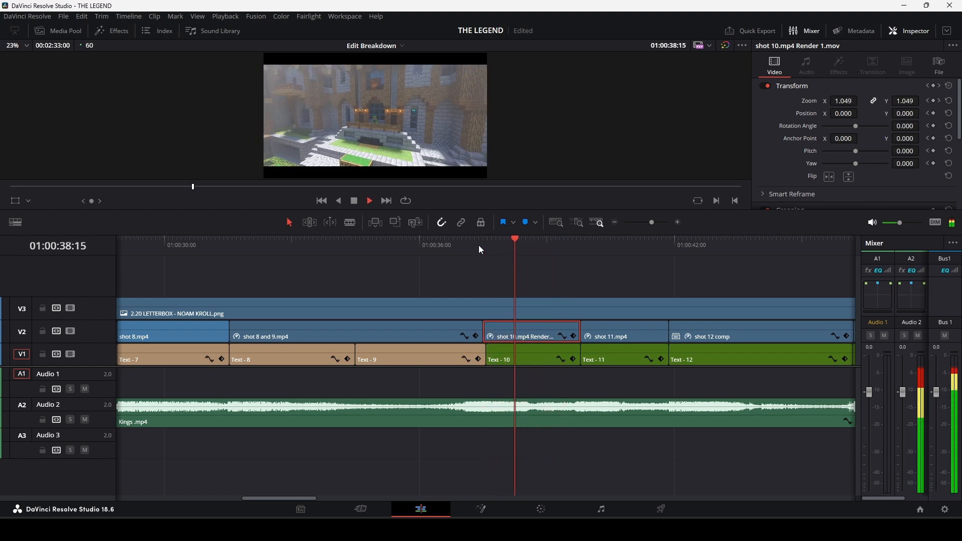
left_click(483, 247)
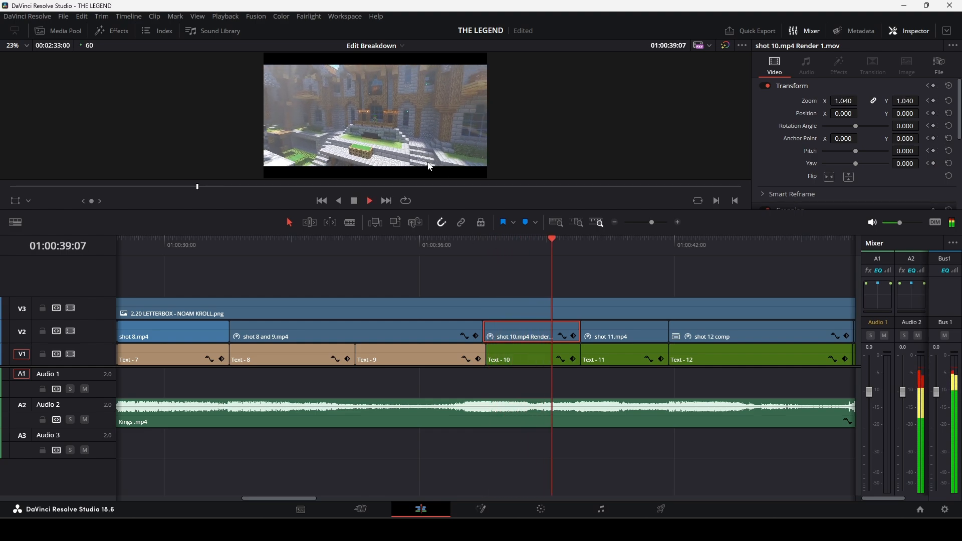
Select the shot 12 comp clip, place the playhead at its start and enlarge the viewer.
left_click(682, 246)
key("space")
left_click_drag(651, 222, 646, 222)
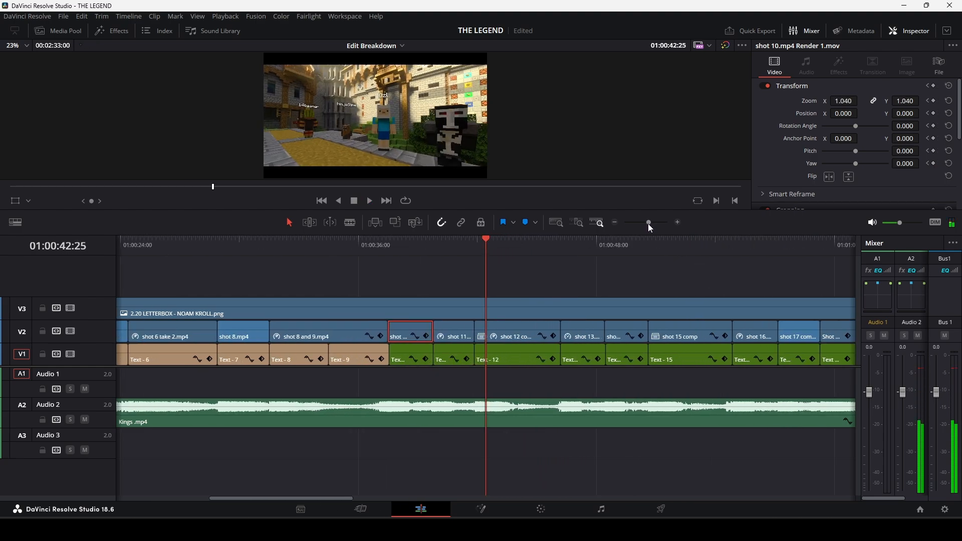
left_click(526, 340)
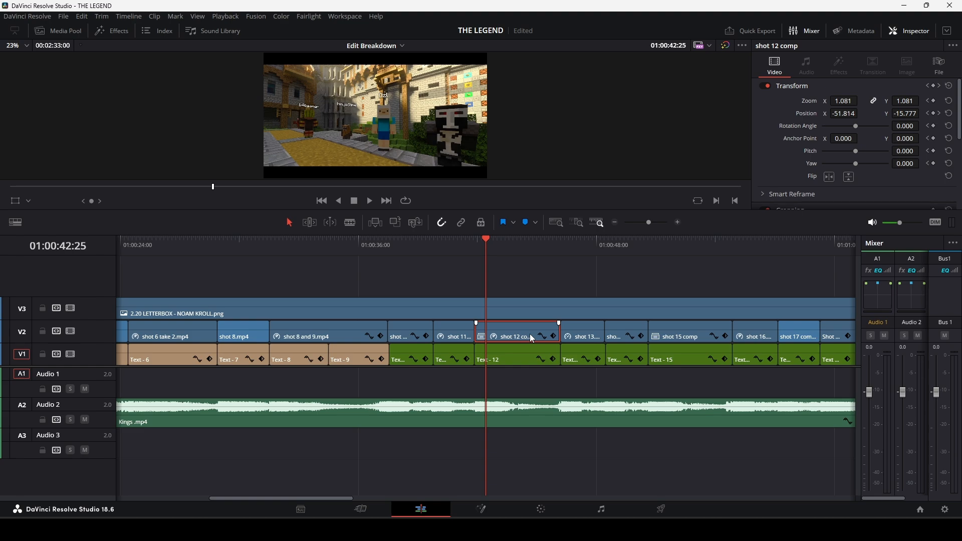
left_click(476, 248)
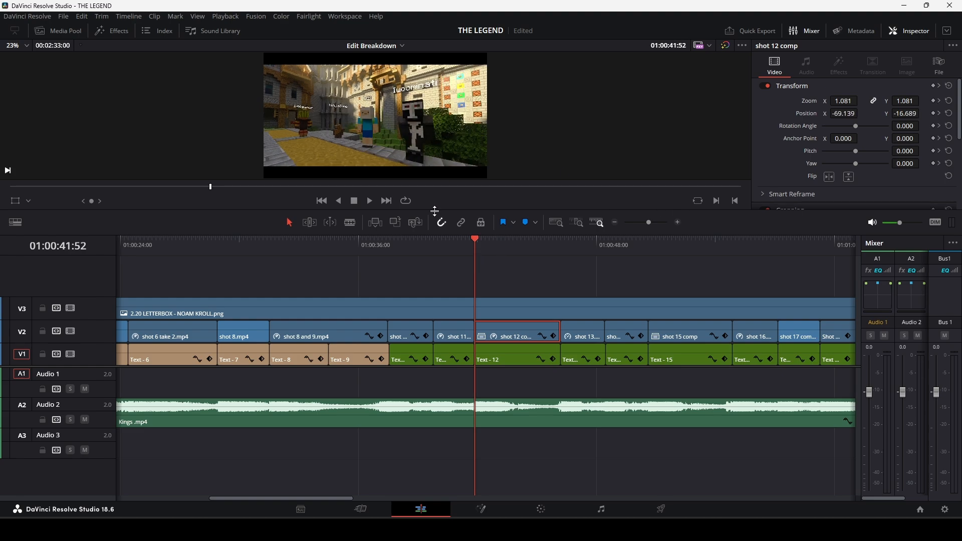
left_click_drag(435, 211, 461, 253)
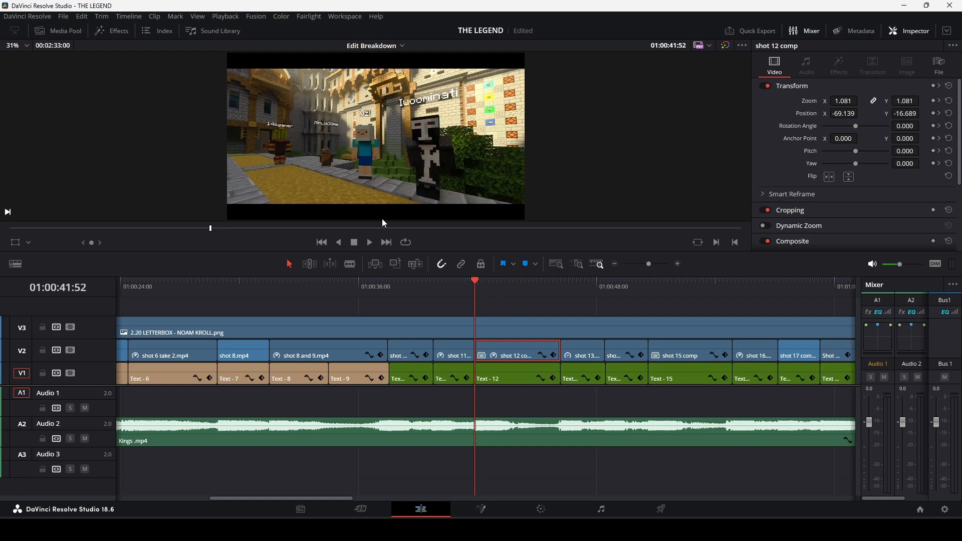
Move the shot 12 comp clip up to track V5 and open the compound clip in its own timeline.
left_click_drag(520, 353, 516, 311)
right_click(512, 308)
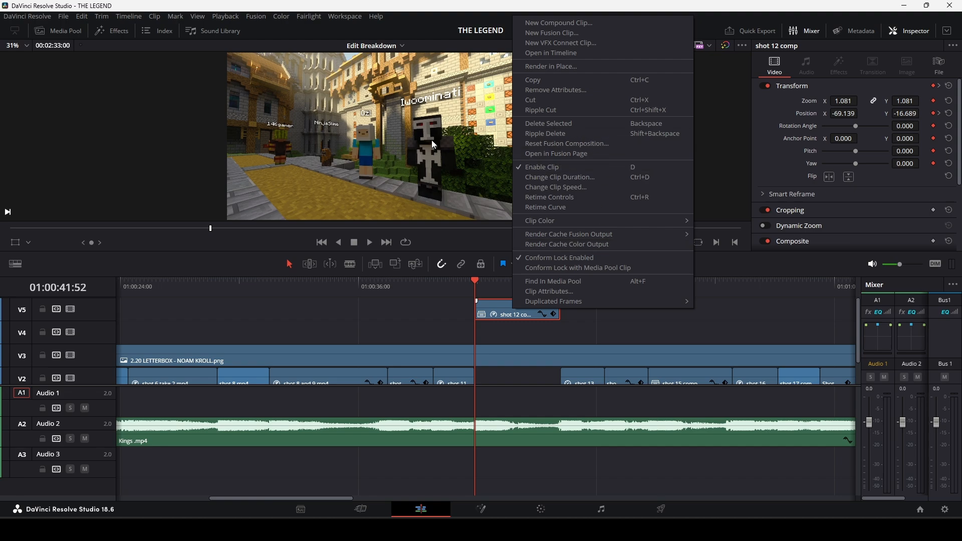
left_click(550, 53)
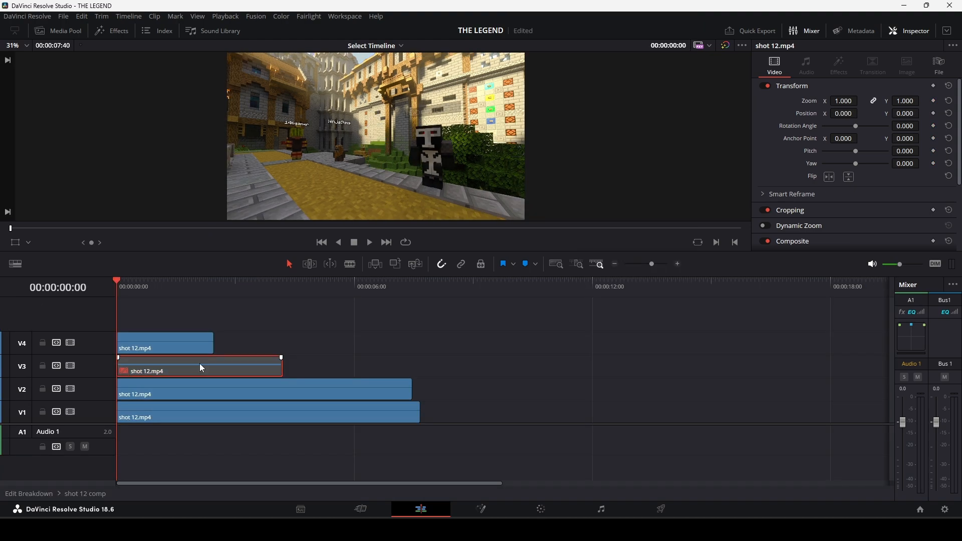
Disable the shot 12.mp4 layers on tracks V2, V3 and V4, leaving only the V1 layer enabled.
left_click(188, 396)
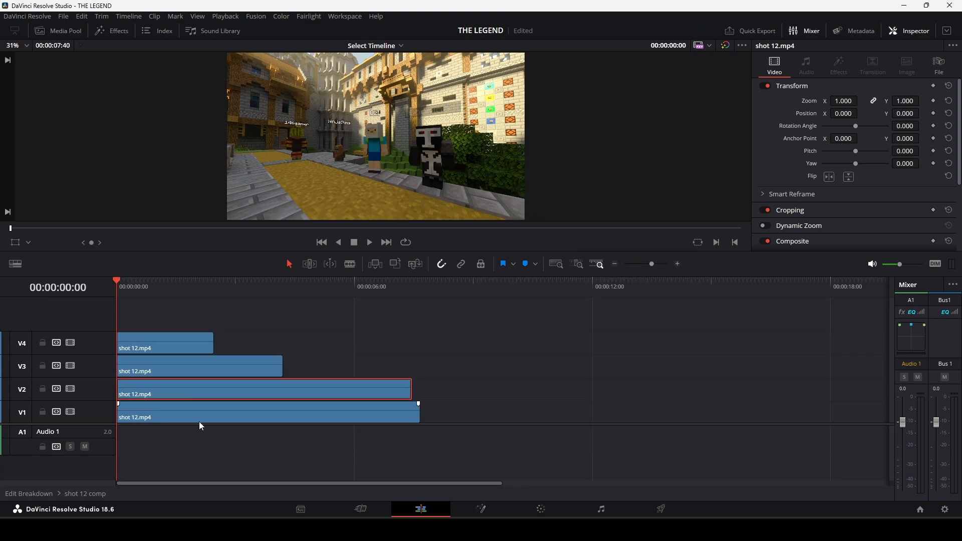
key("d")
left_click(185, 365)
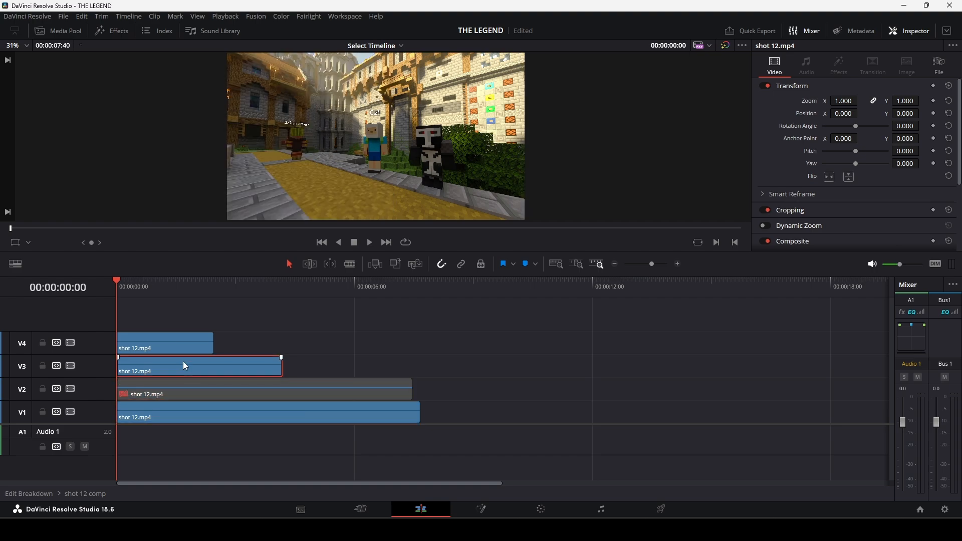
key("d")
left_click(194, 348)
key("d")
Re-enable the V4 layer, play the comp briefly and return the playhead to the start.
key("d")
key("d")
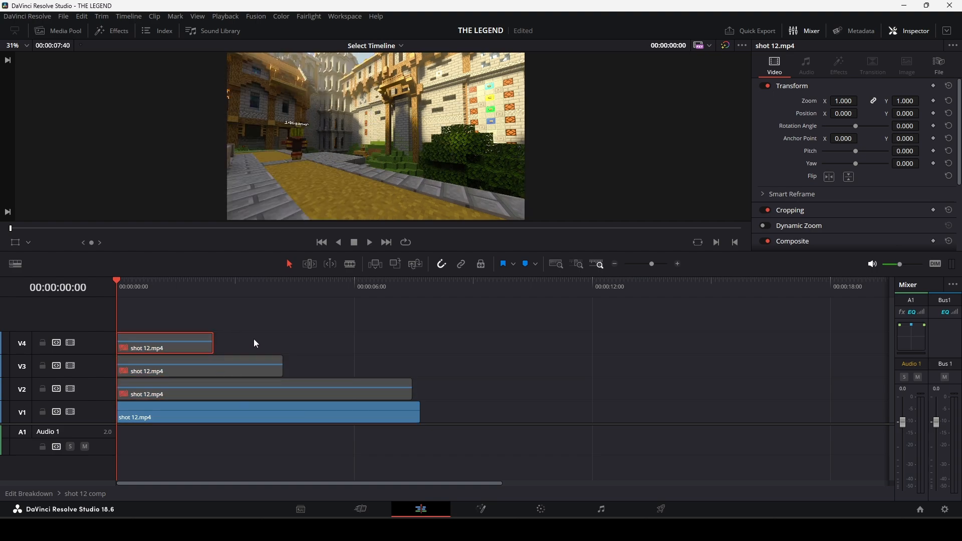
key("d")
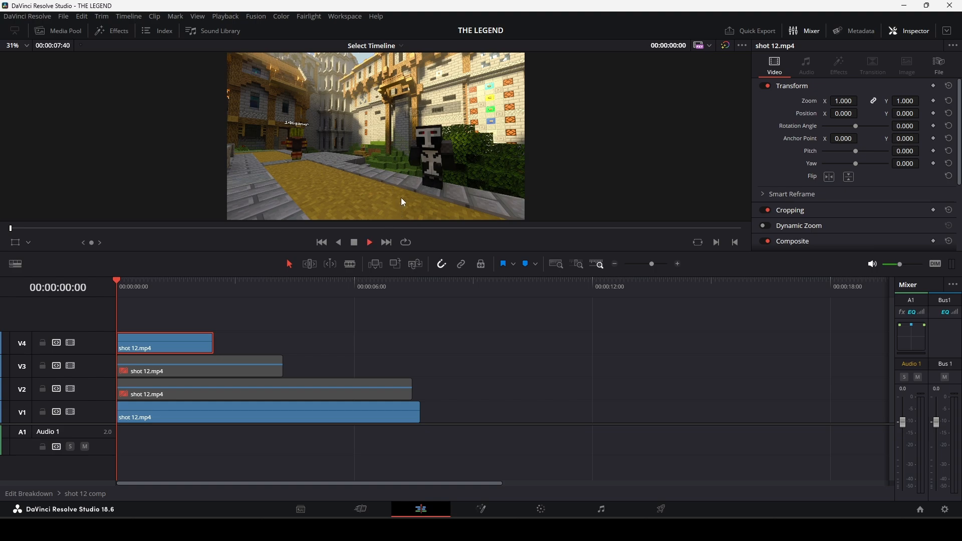
key("space")
key("space")
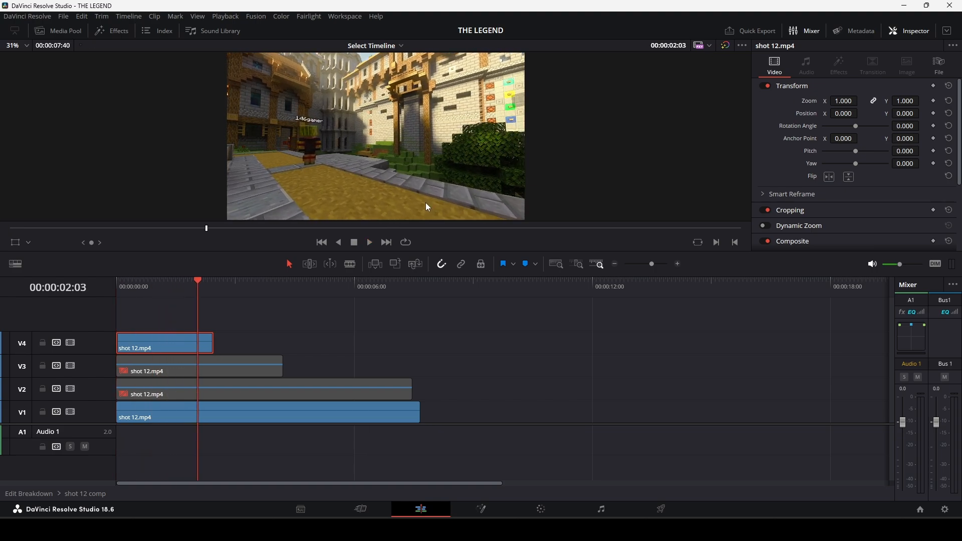
key("Home")
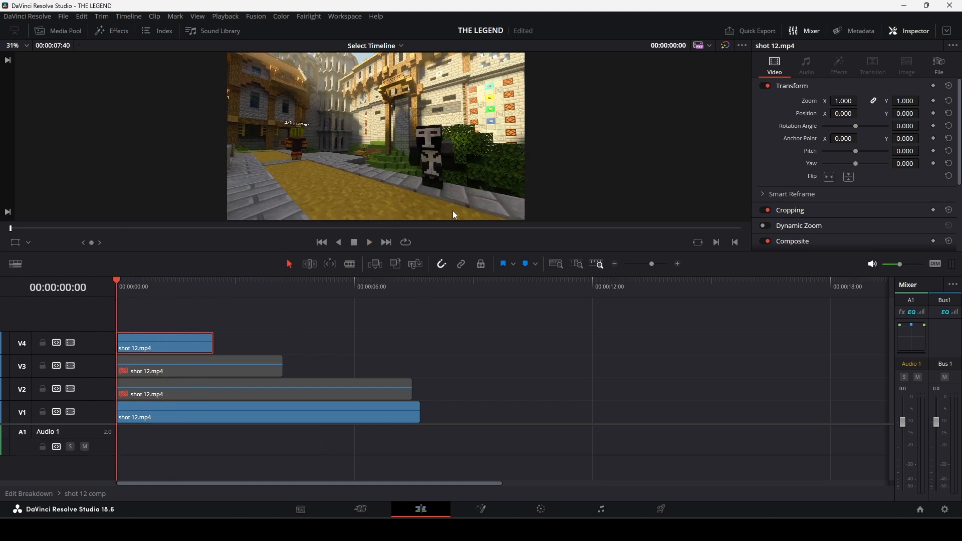
Disable the V1 layer to view the masked V4 layer alone, and enable V1 again.
left_click(233, 405)
key("d")
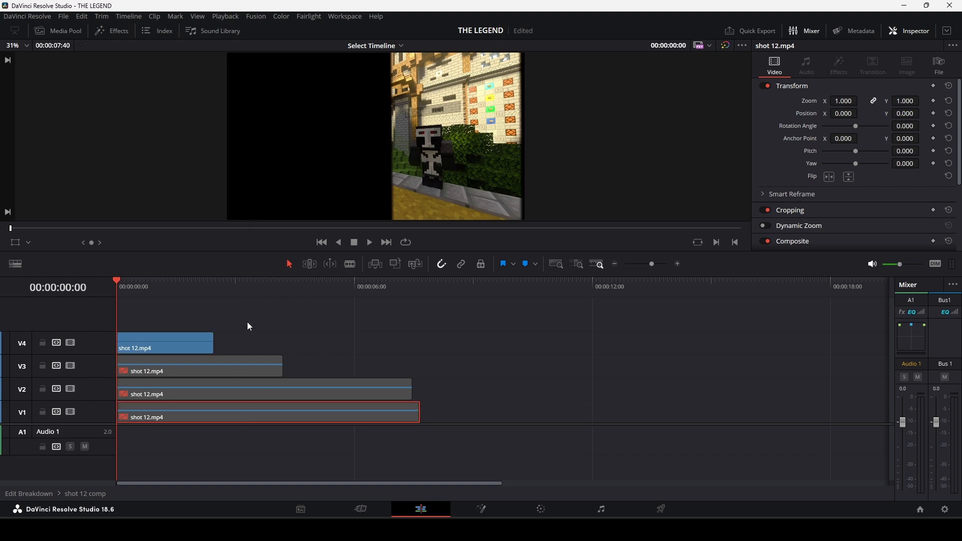
key("d")
Toggle the shot 12.mp4 layer on V4 to compare the composite, leaving it disabled.
left_click(176, 345)
key("d")
key("d")
key("d")
key("d")
key("d")
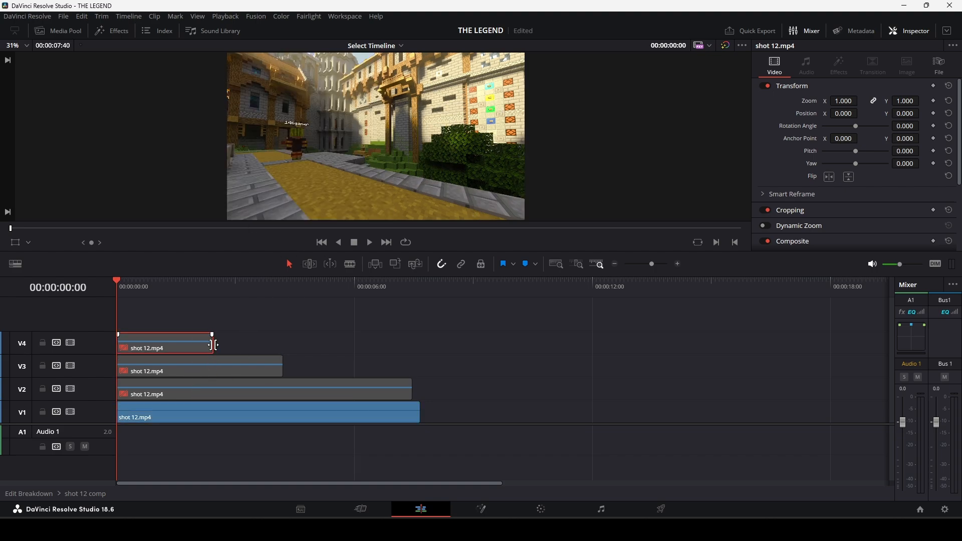
Re-enable the shot 12.mp4 layers on V4, V3 and V2 so all four layers of the comp are active.
key("d")
key("d")
key("d")
key("d")
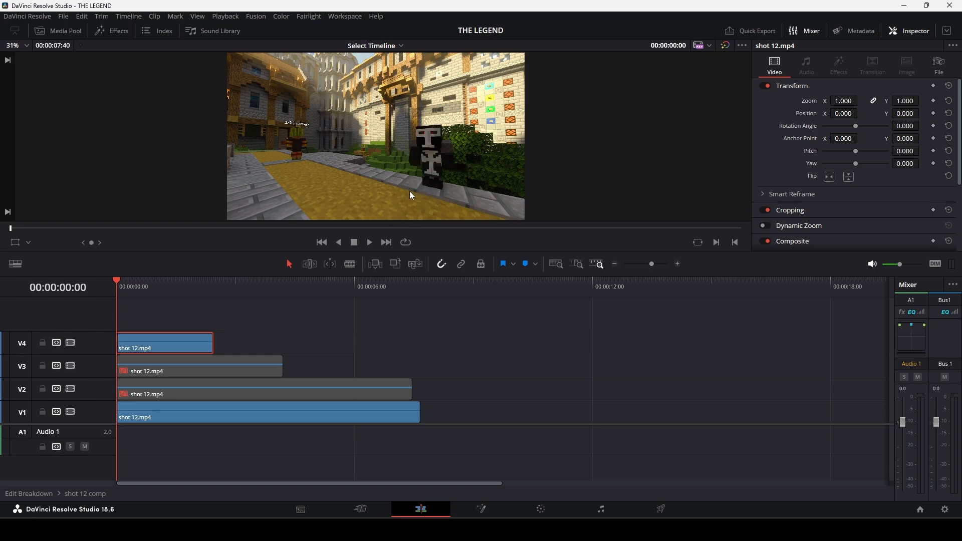
key("d")
key("d")
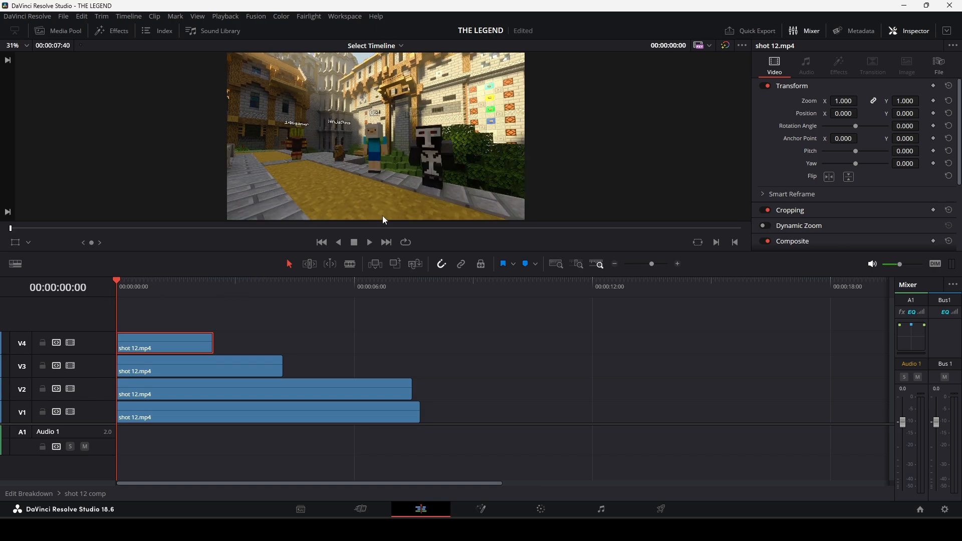
Disable the shot 12.mp4 layer on V1 and play the comp with only the masked layers.
left_click(192, 408)
key("d")
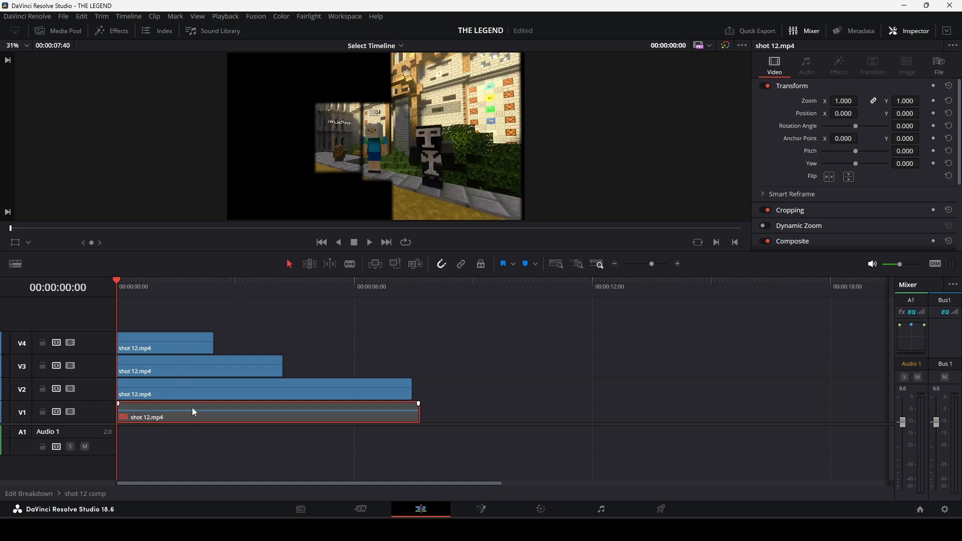
key("space")
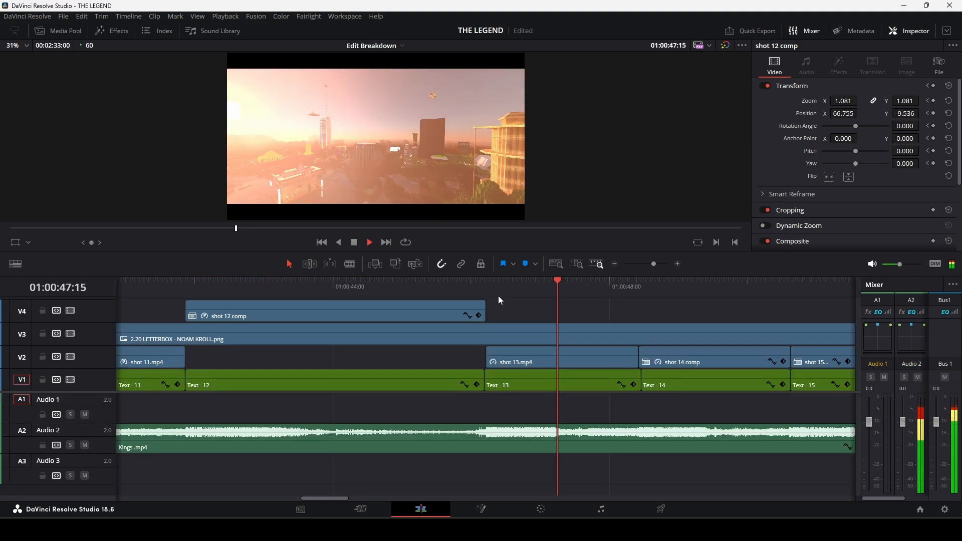
Return to the Edit Breakdown timeline and play the opening of shot 13.mp4.
left_click(485, 285)
key("space")
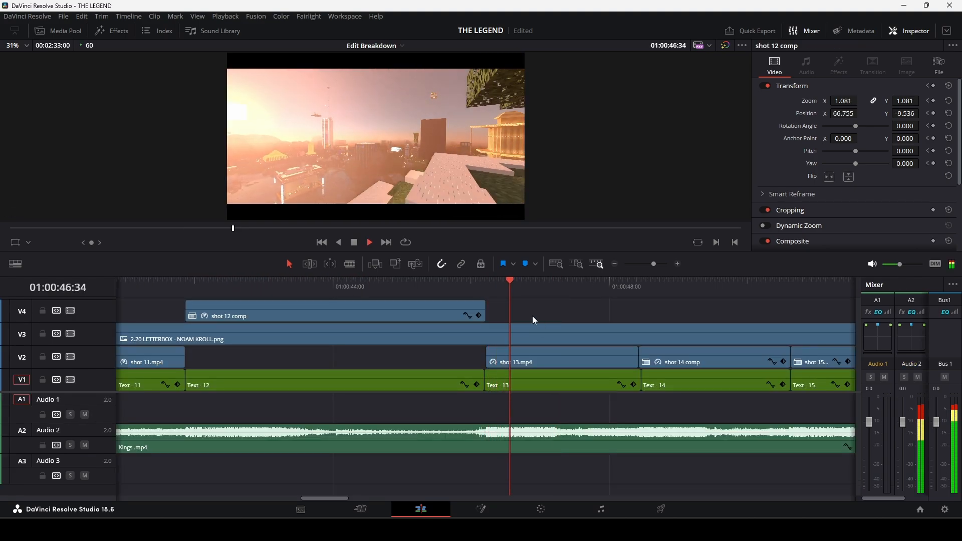
key("space")
left_click(510, 287)
key("space")
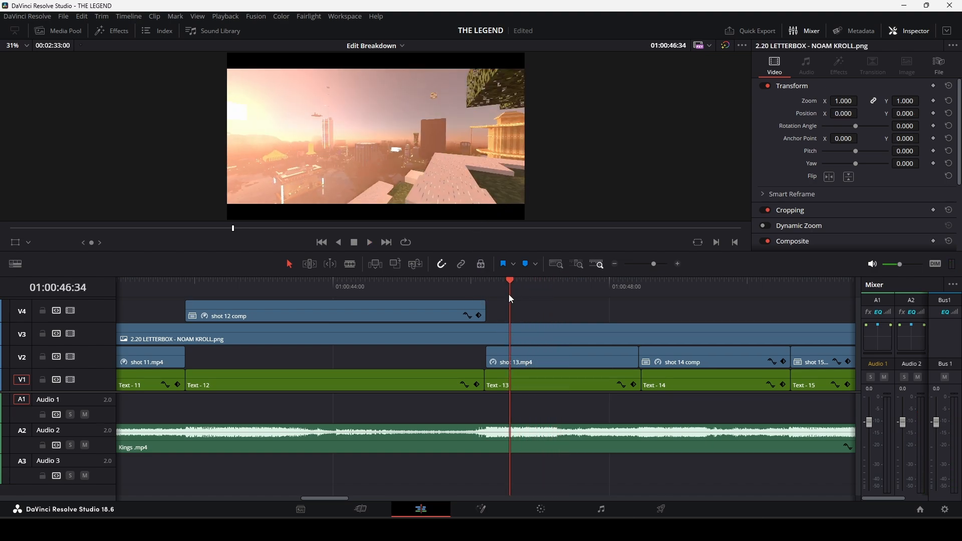
Scrub through the first frames of shot 13.mp4 and examine the hazy skyline up close.
left_click_drag(484, 289, 534, 303)
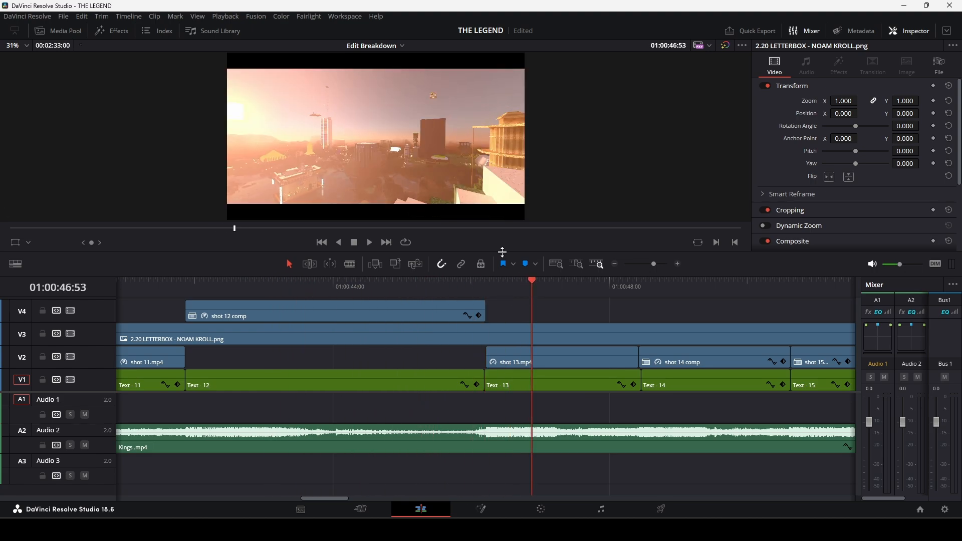
scroll(384, 143, "up", 5)
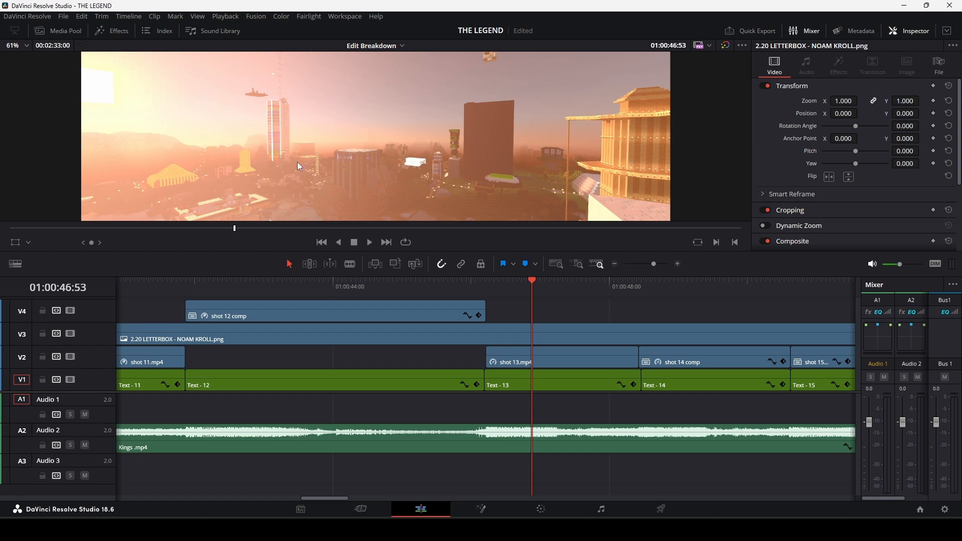
scroll(298, 166, "down", 4)
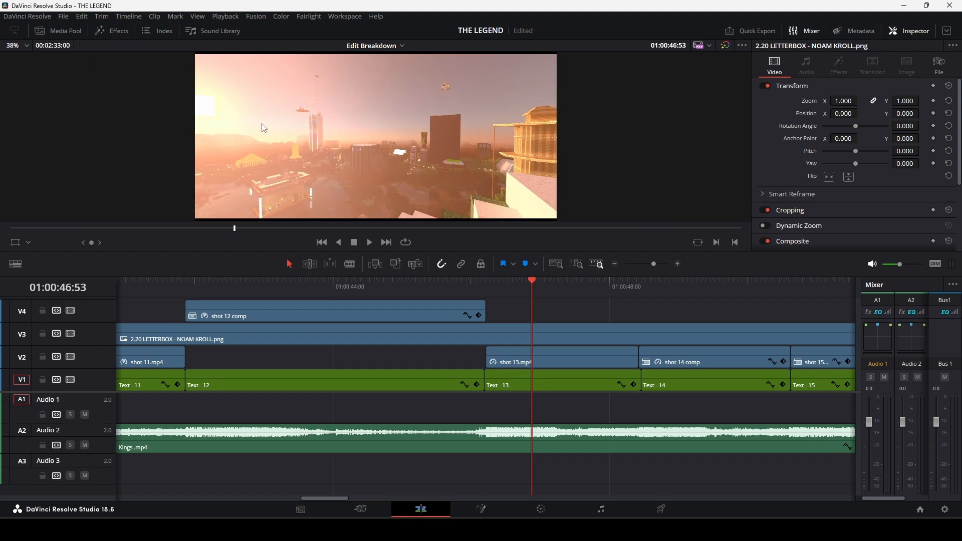
left_click_drag(527, 287, 500, 286)
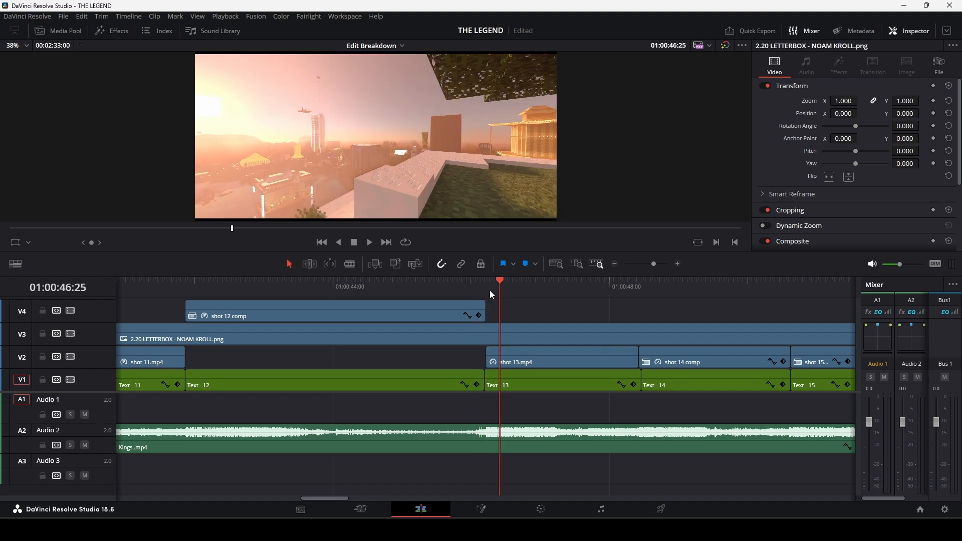
Play shot 13.mp4 from its start and move the playhead to the beginning of shot 14 comp.
left_click(484, 286)
key("space")
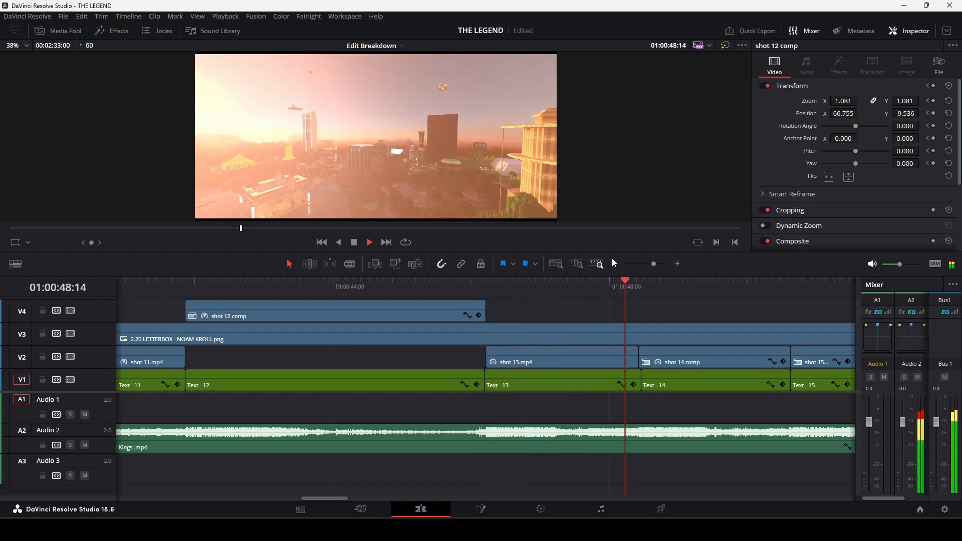
left_click(640, 289)
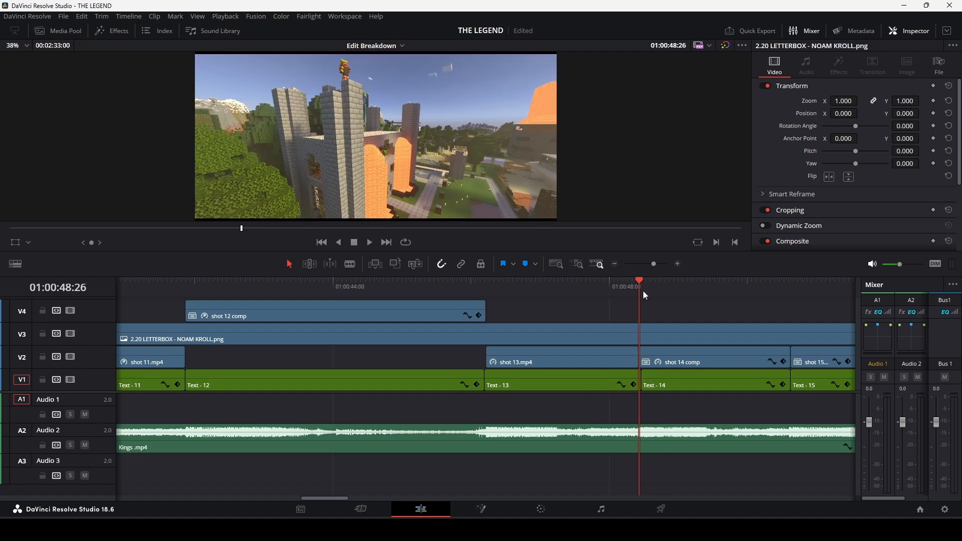
Show more of the timeline and scrub from shot 14 back to the start of the shot 6 take.
left_click_drag(658, 267, 651, 266)
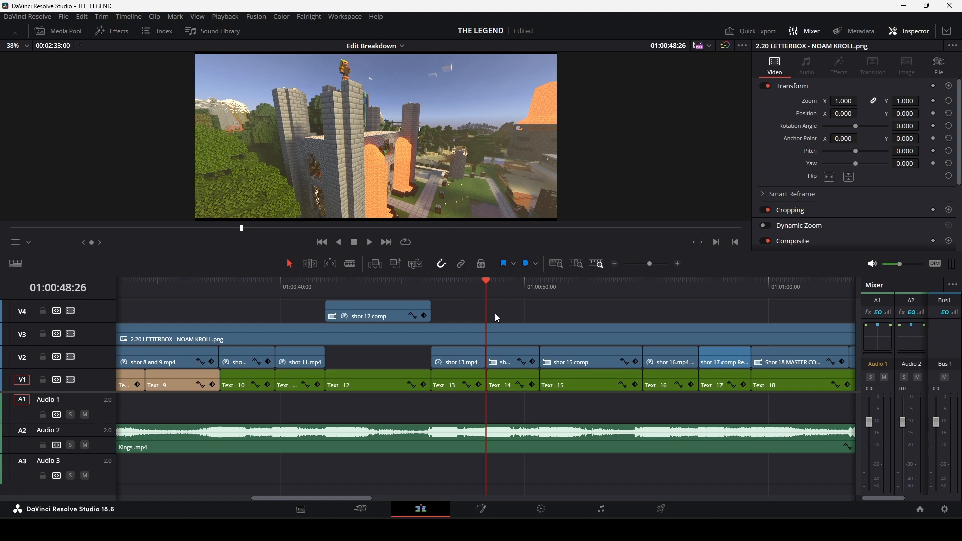
left_click(487, 292)
left_click_drag(491, 279, 507, 279)
left_click_drag(650, 265, 646, 269)
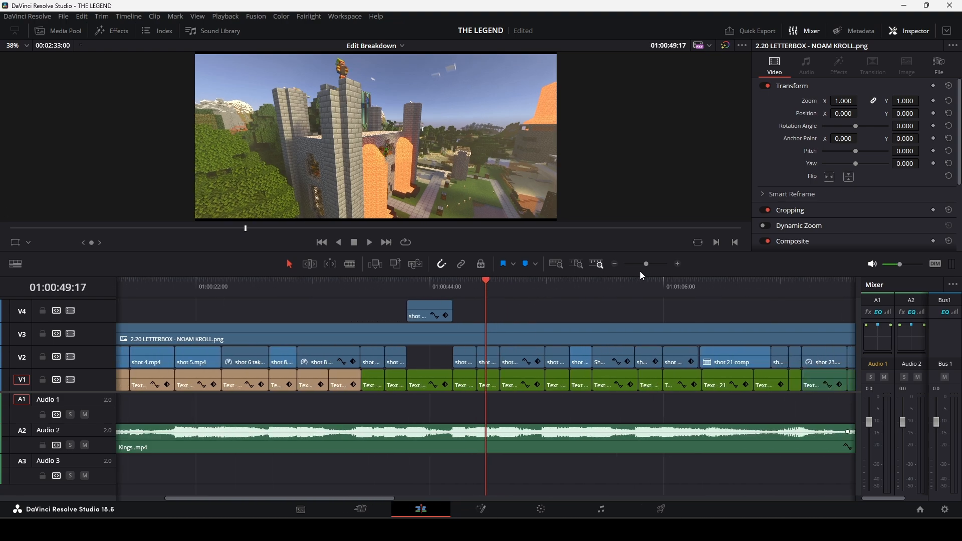
left_click_drag(496, 293, 222, 293)
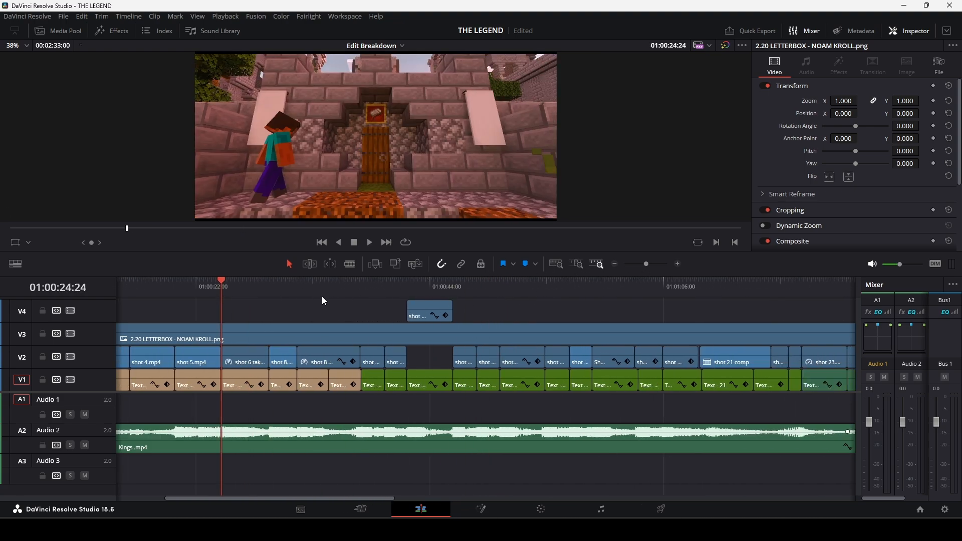
Play from shot 11 into shot 12 comp and check the first frame of shot 13.
left_click(383, 289)
key("space")
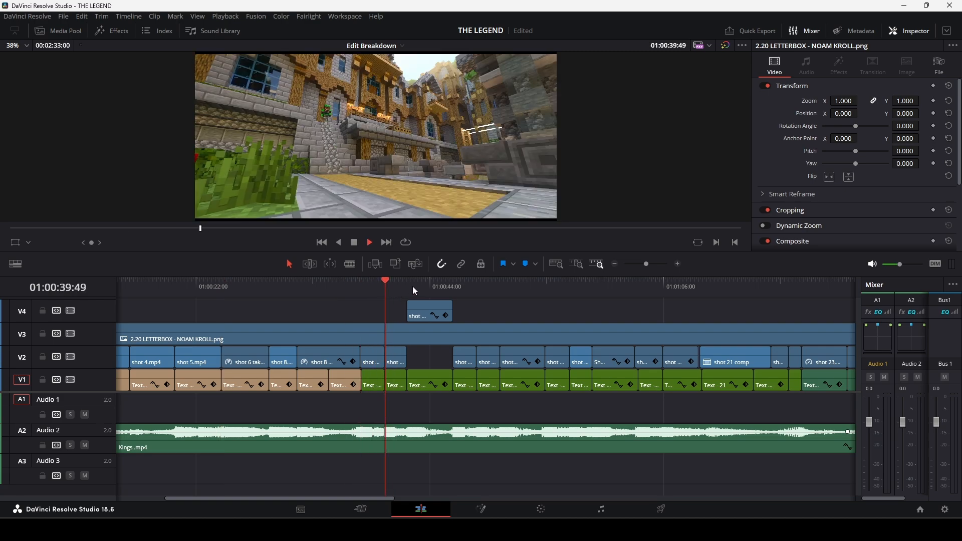
key("space")
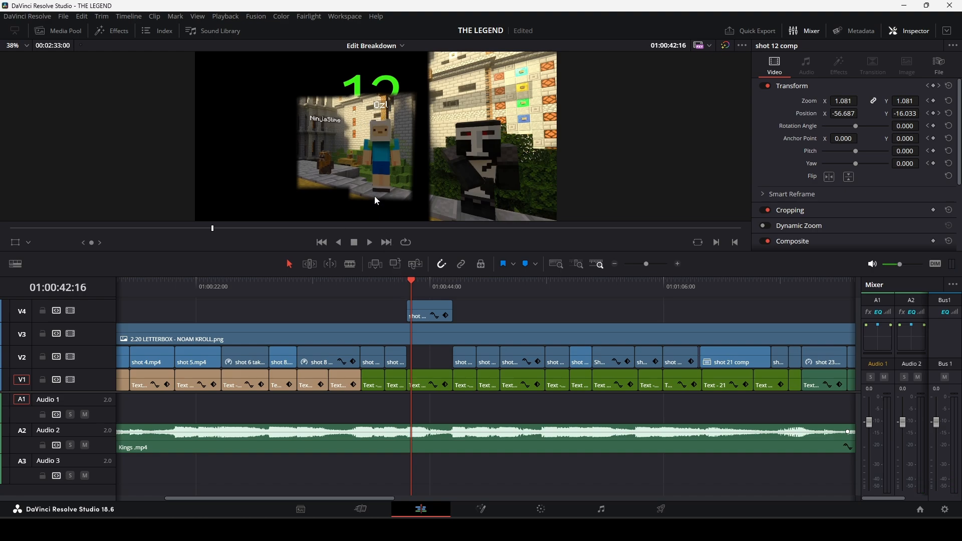
left_click(454, 284)
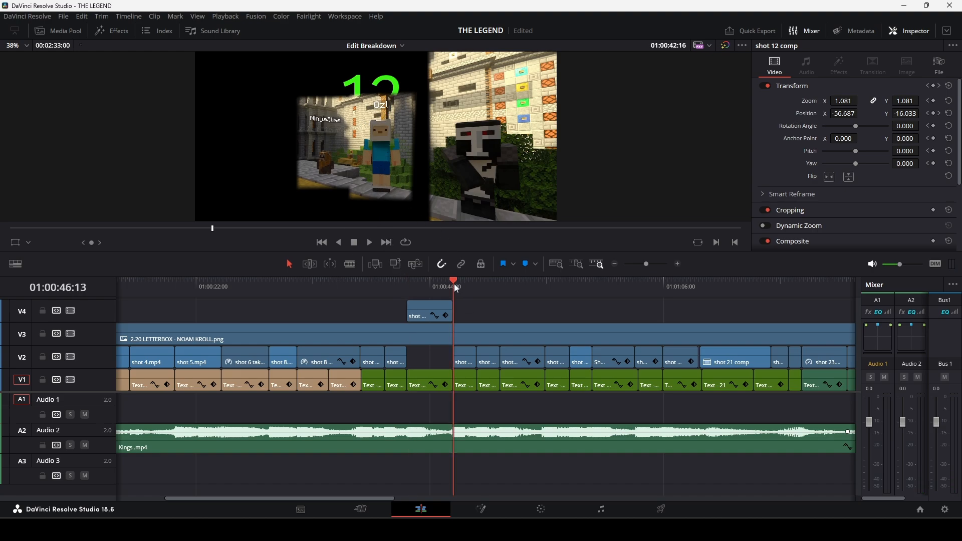
left_click(386, 283)
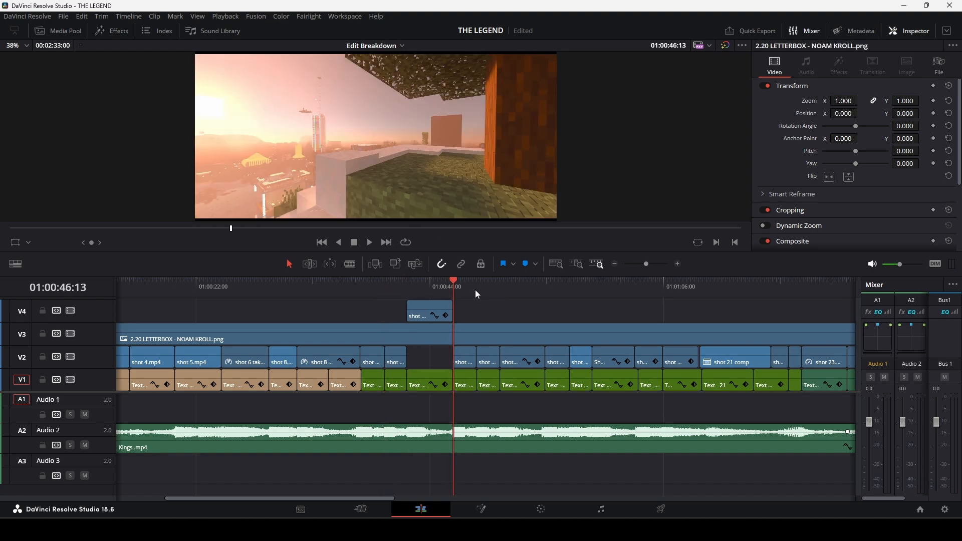
Play shot 14 comp from its start and pause partway through.
left_click(475, 289)
key("space")
key("space")
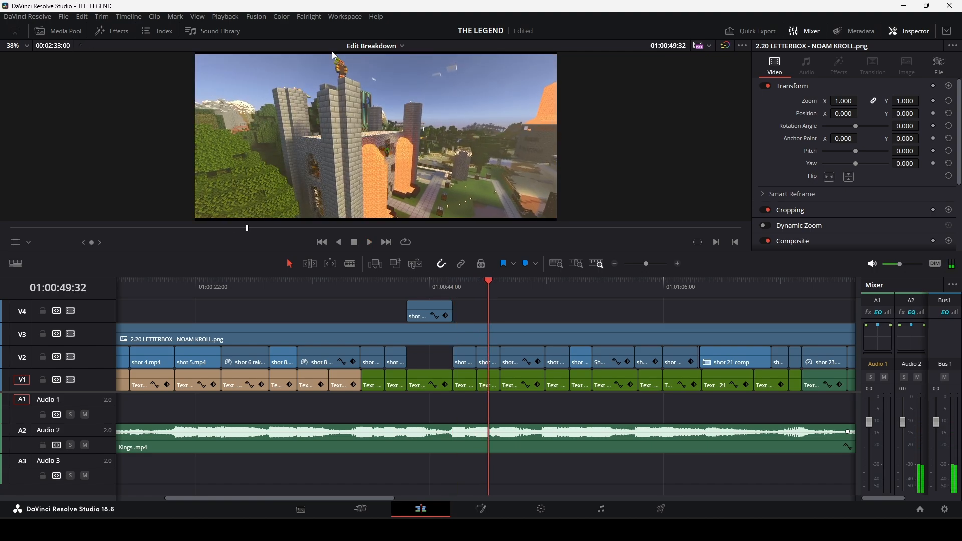
Continue playback through shot 15 comp into shot 16, pausing on the Hive Minigames logo scene.
key("space")
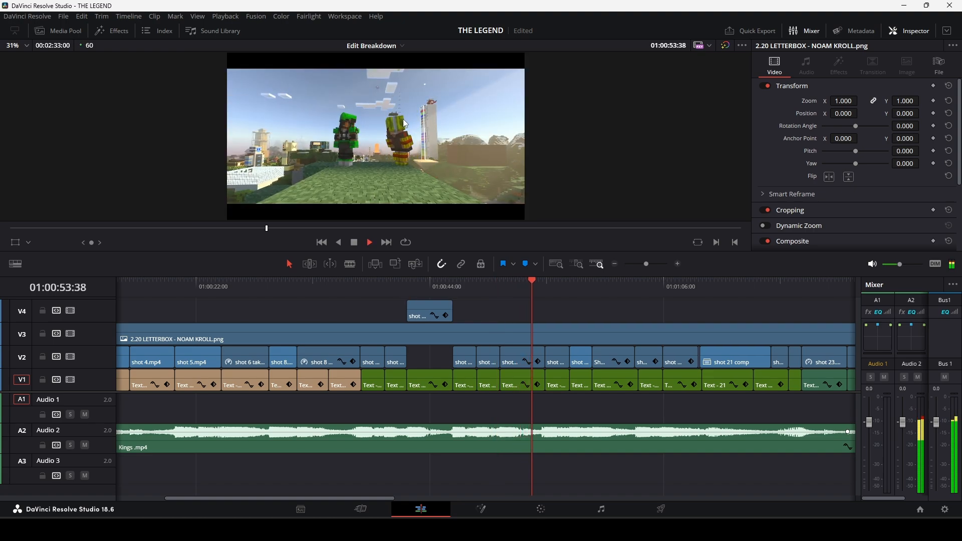
key("space")
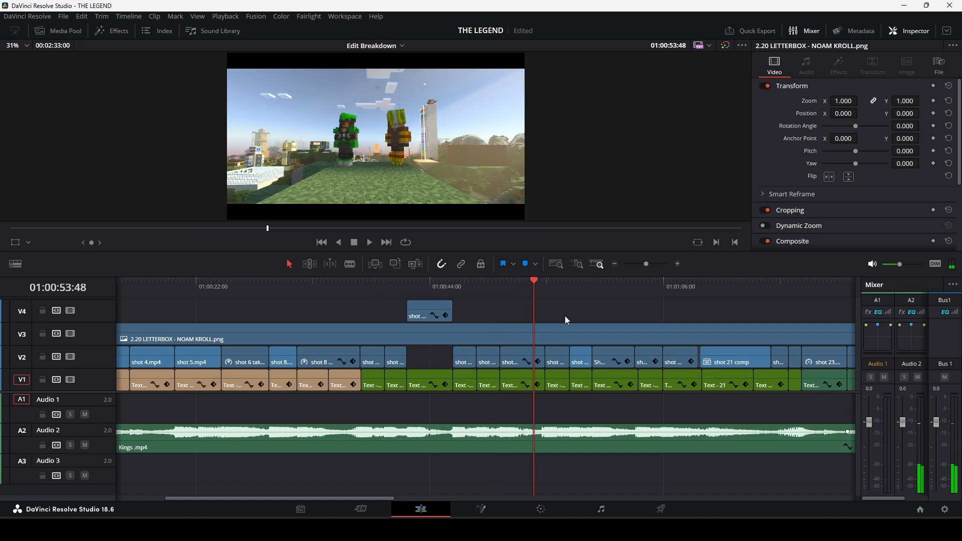
key("space")
key("space")
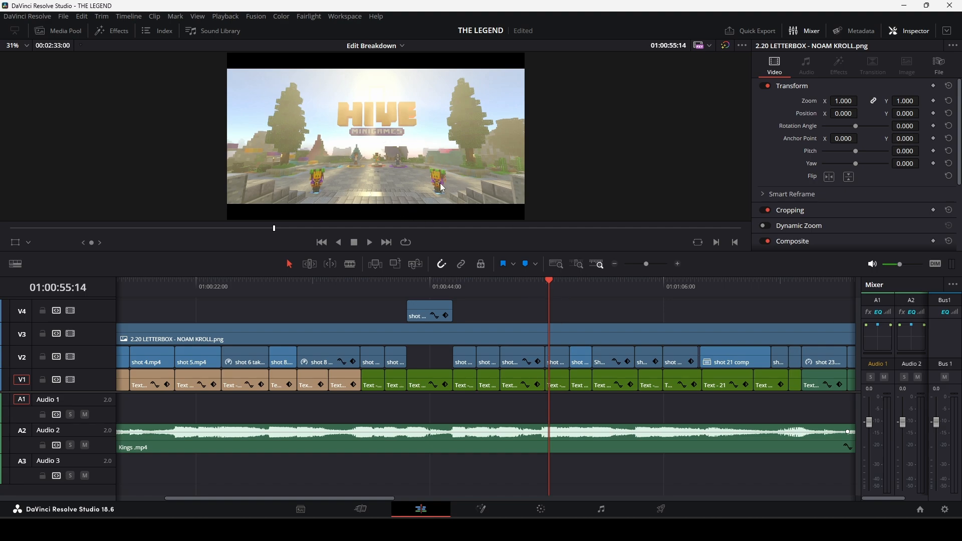
Enlarge the viewer and replay the opening of shot 16 from its start.
left_click(557, 286)
left_click_drag(523, 254, 570, 344)
left_click(552, 388)
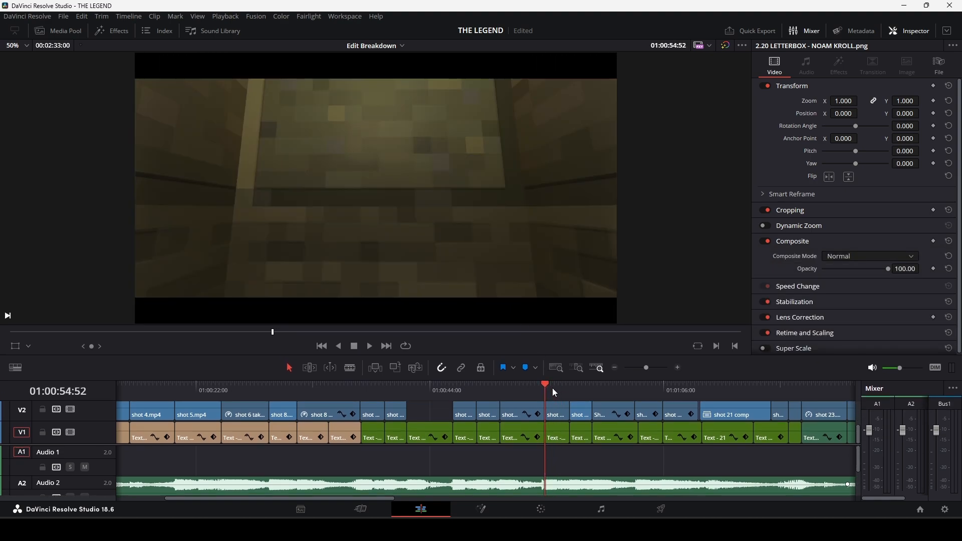
key("space")
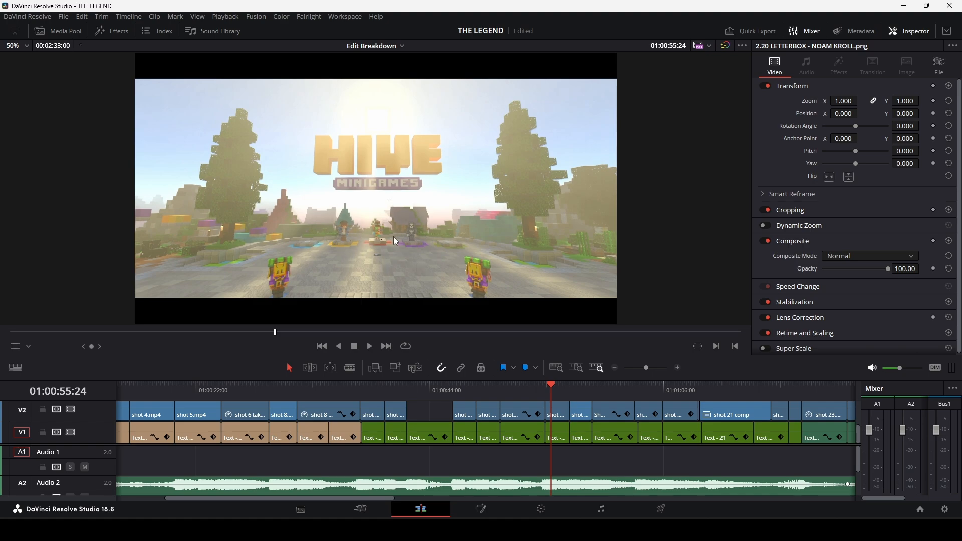
Play the rest of shot 16 and shot 17 comp into the start of Shot 18 MASTER COMP.
key("space")
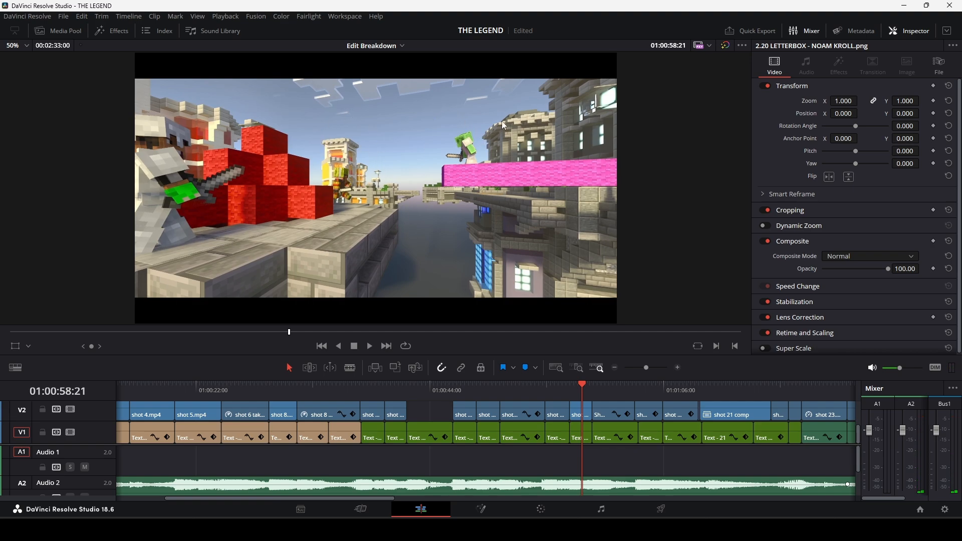
key("space")
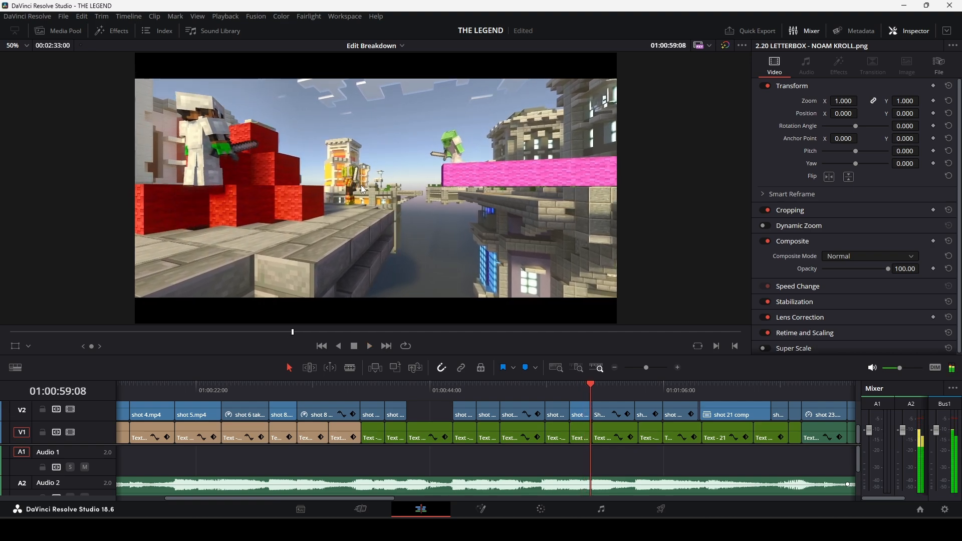
key("space")
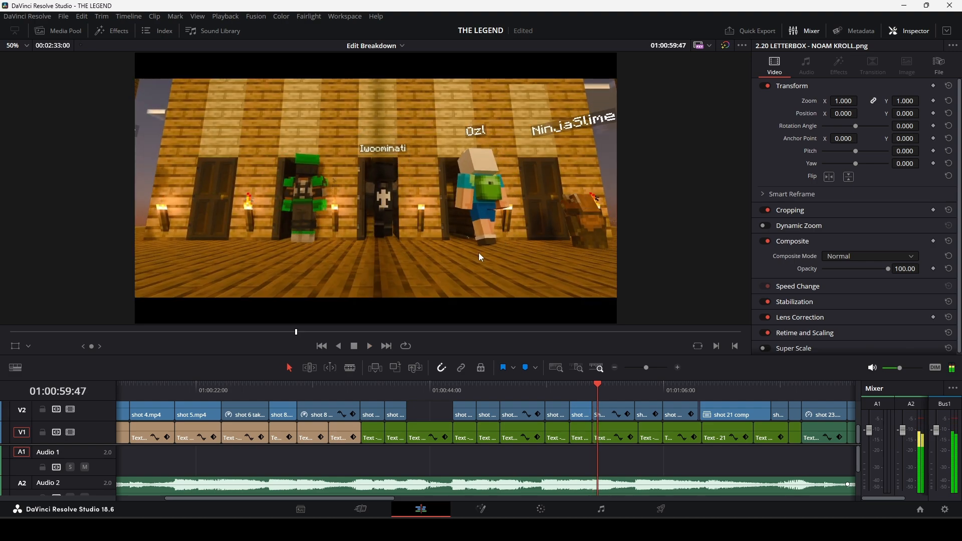
Go back to shot 17 and replay into Shot 18 MASTER COMP, pausing as the characters reach the doors.
left_click(581, 390)
key("space")
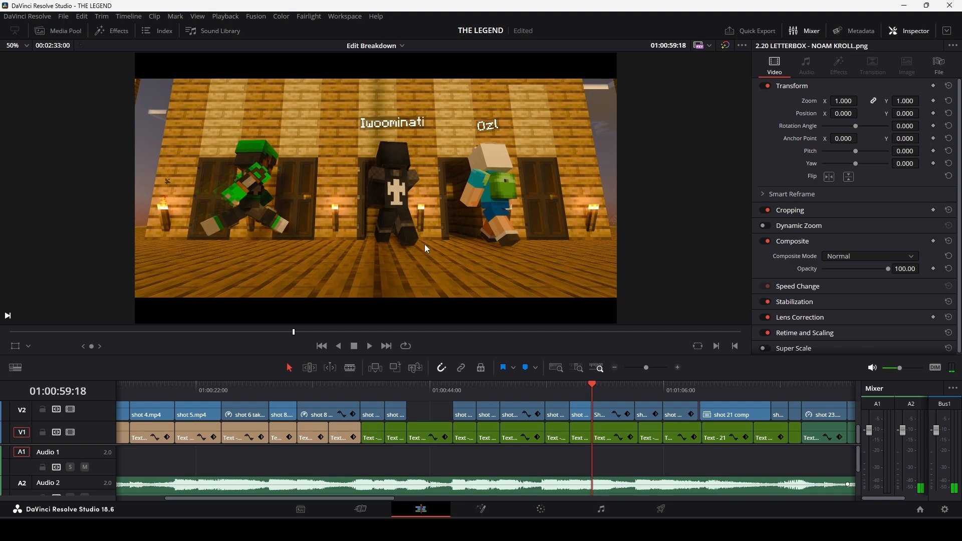
key("space")
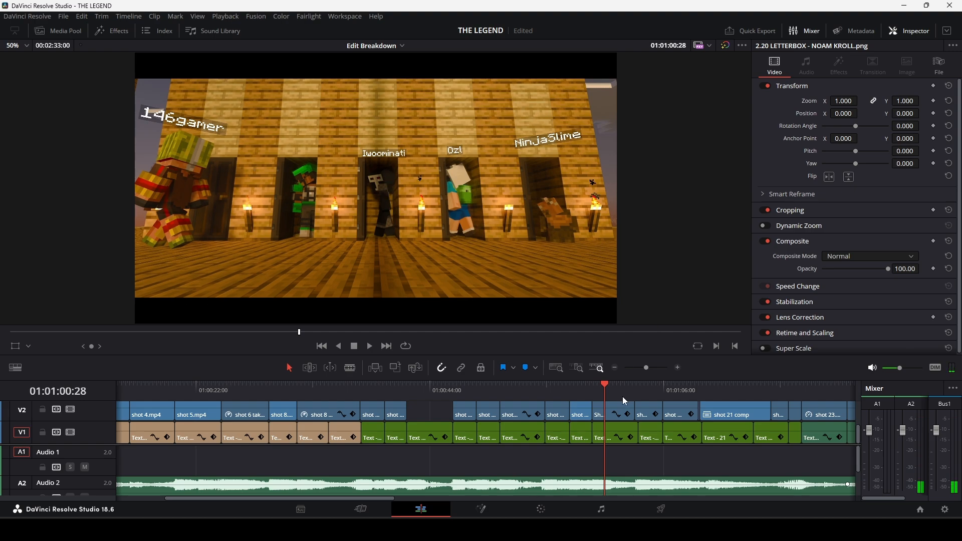
Open the Shot 18 MASTER COMP compound clip in its own timeline.
scroll(622, 396, "up", 3)
left_click(608, 402)
right_click(612, 411)
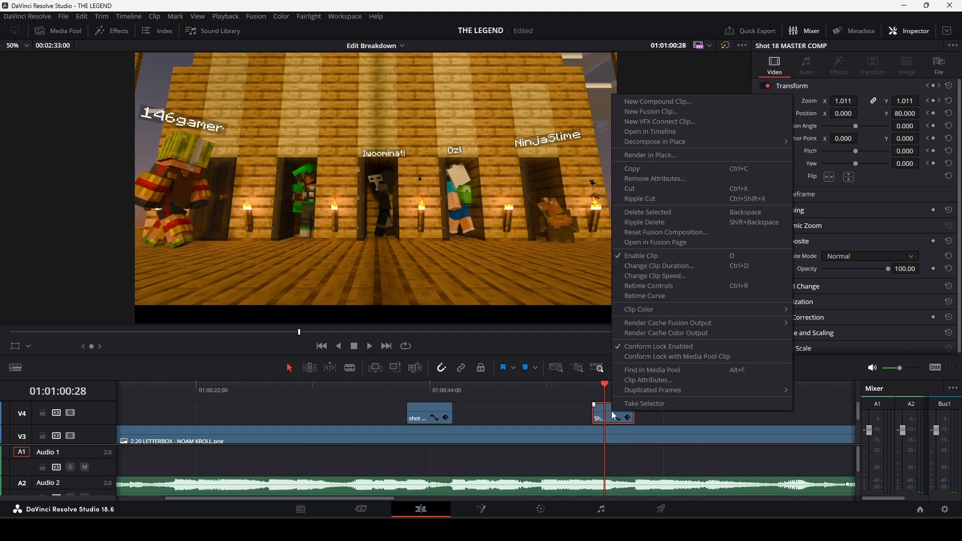
left_click(657, 141)
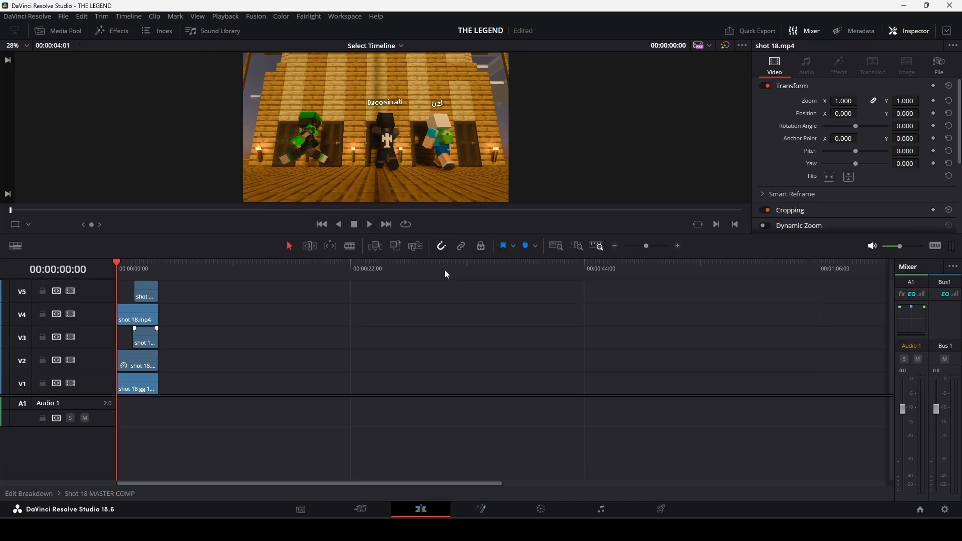
Disable the shot 18 layers on V3, V4 and V5, leaving only the V1 layer enabled.
left_click(143, 342)
key("d")
left_click(144, 316)
key("d")
left_click(143, 293)
key("d")
Play the V1 layer of shot 18 alone from the start of the comp and pause near its end.
left_click_drag(146, 272, 95, 281)
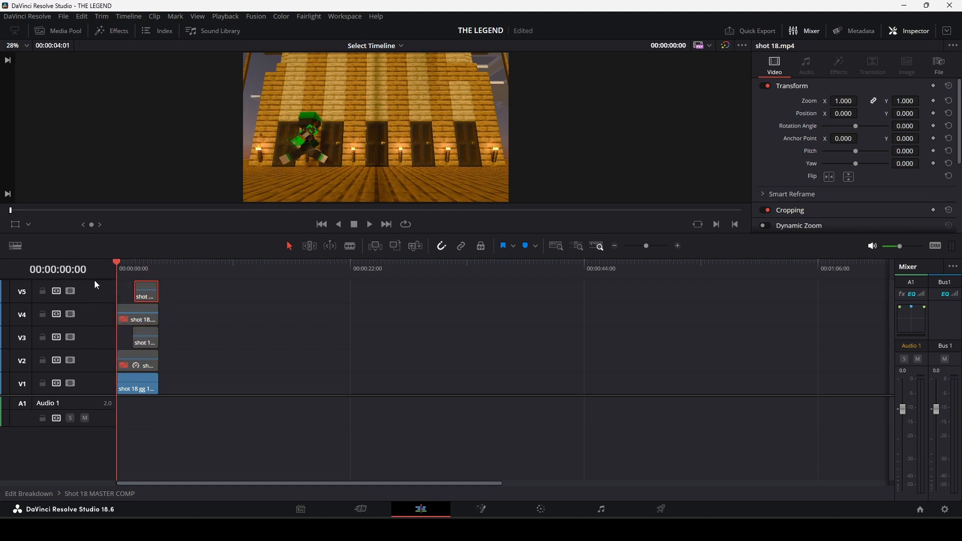
key("space")
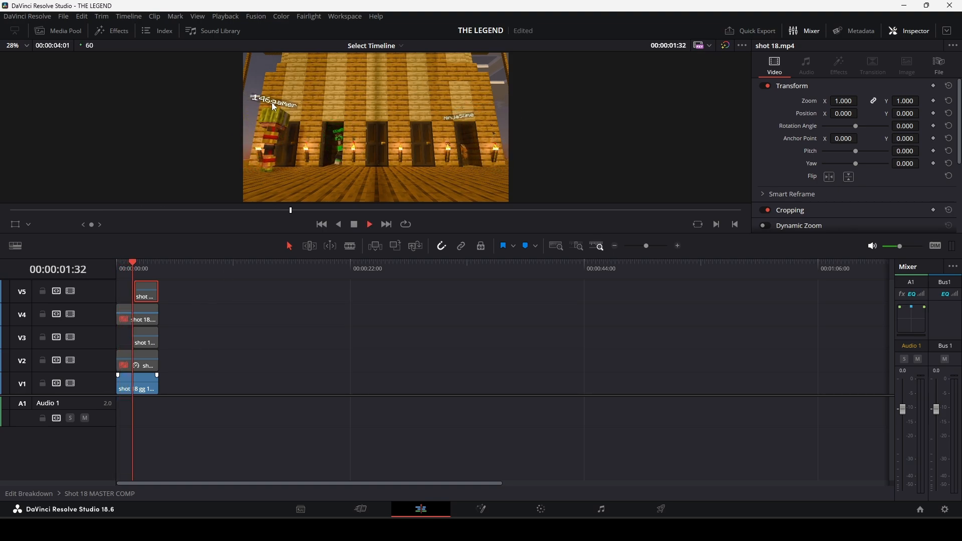
key("space")
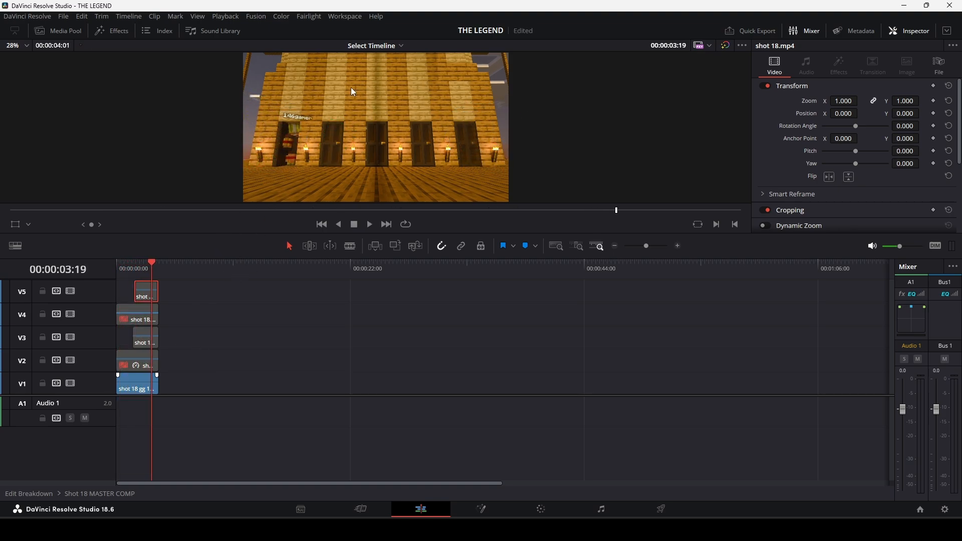
Enable the shot 18 layer on V2, play it together with V1 from the start of the comp, and save the project.
left_click(143, 362)
left_click_drag(158, 269, 117, 296)
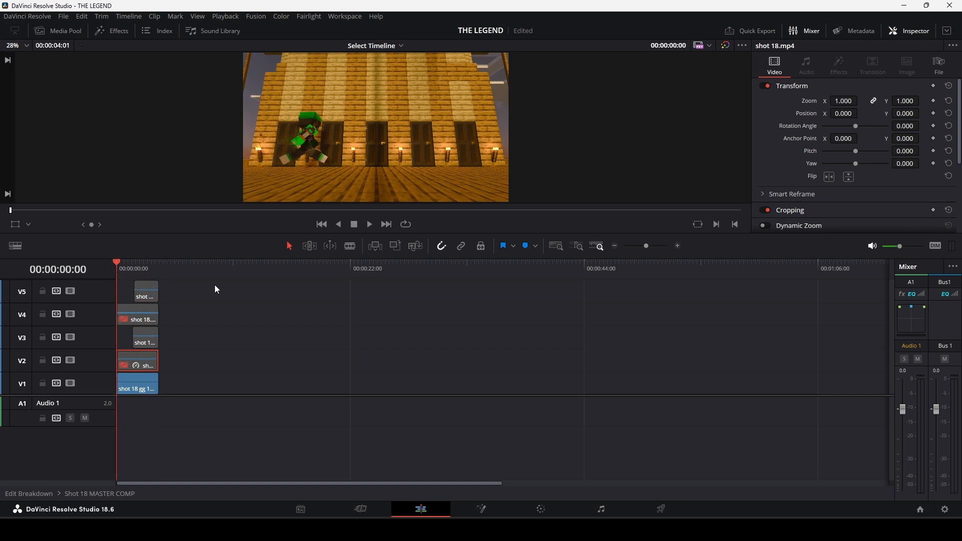
key("d")
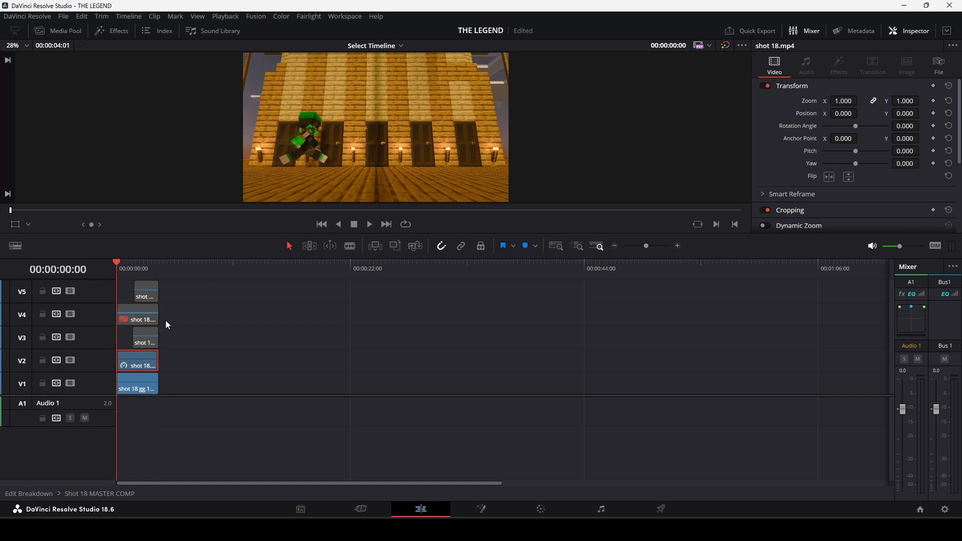
key("space")
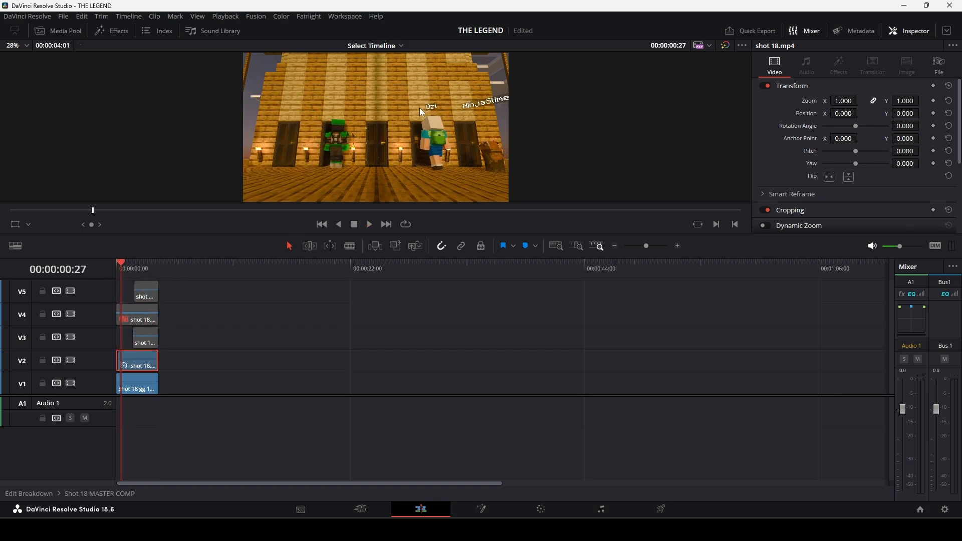
key("ctrl+s")
Disable the V1 layer and play shot 18's V2 layer alone until the character has gone through the door.
left_click(138, 387)
key("space")
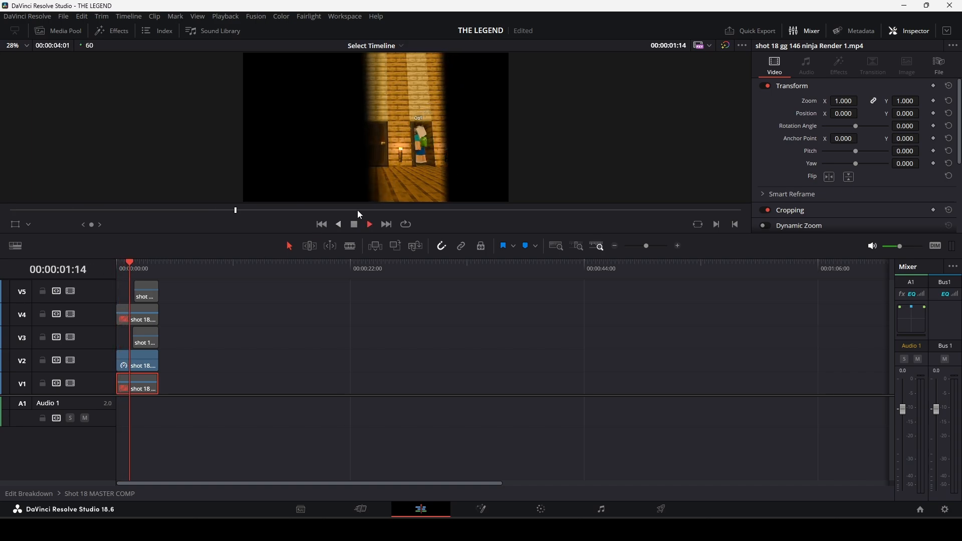
key("space")
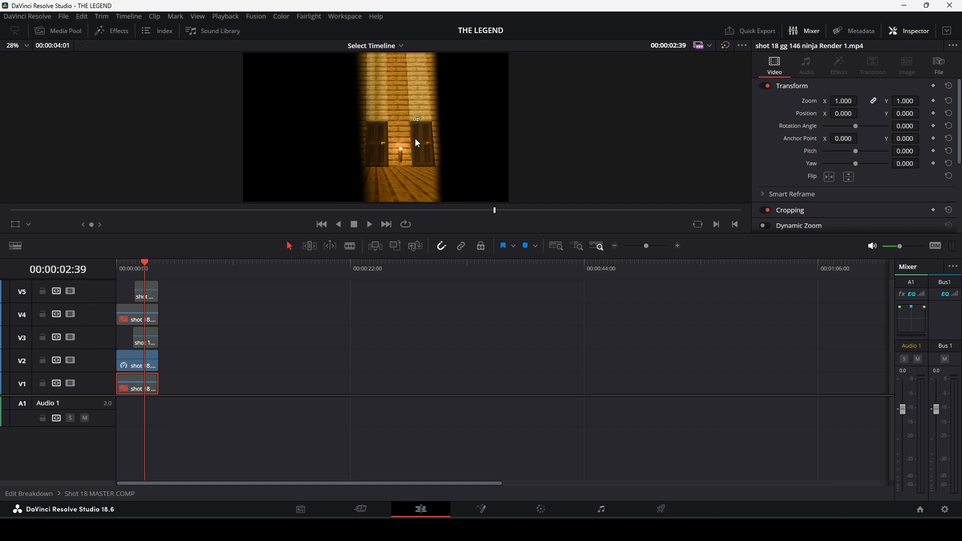
left_click(135, 267)
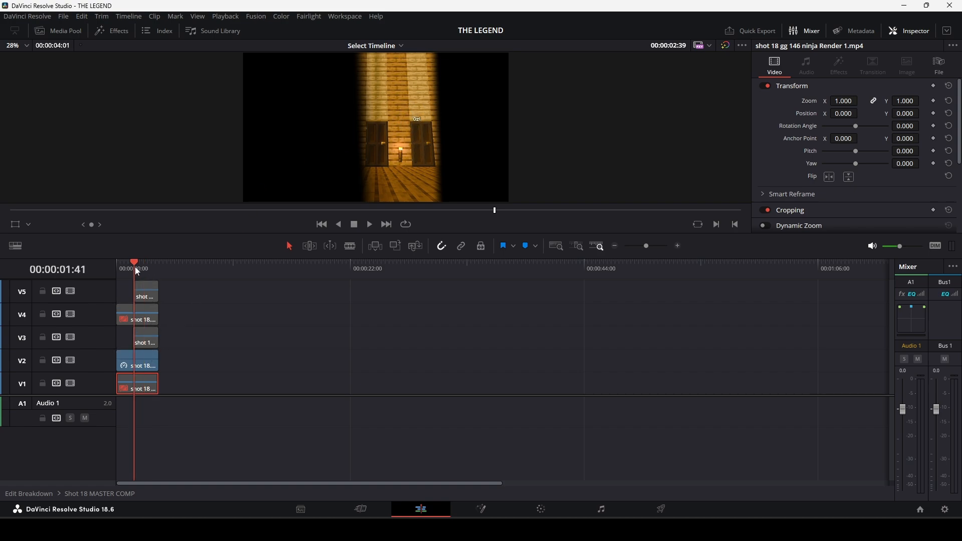
Enable the V3 layer of shot 18 and play it with V2 from the start of the comp twice.
left_click(151, 338)
left_click_drag(123, 265, 104, 262)
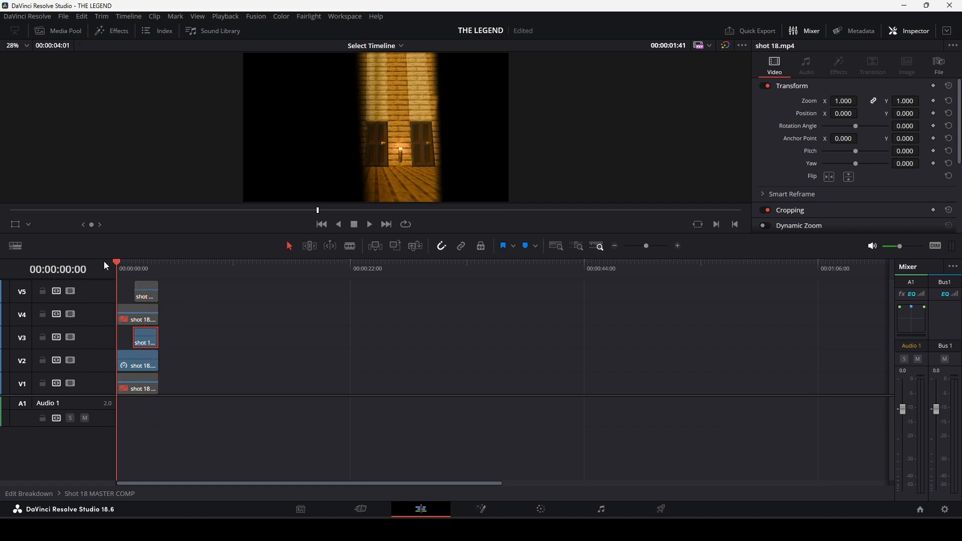
key("space")
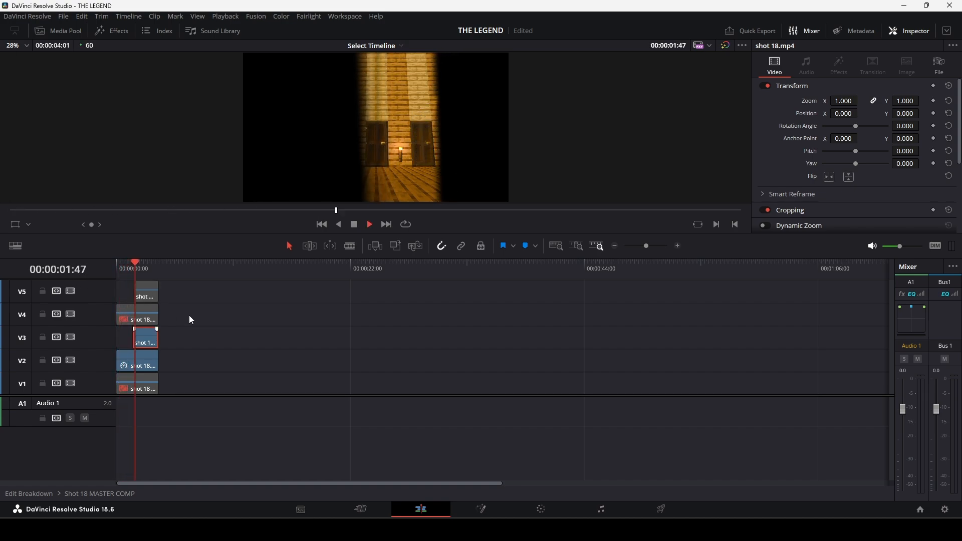
key("space")
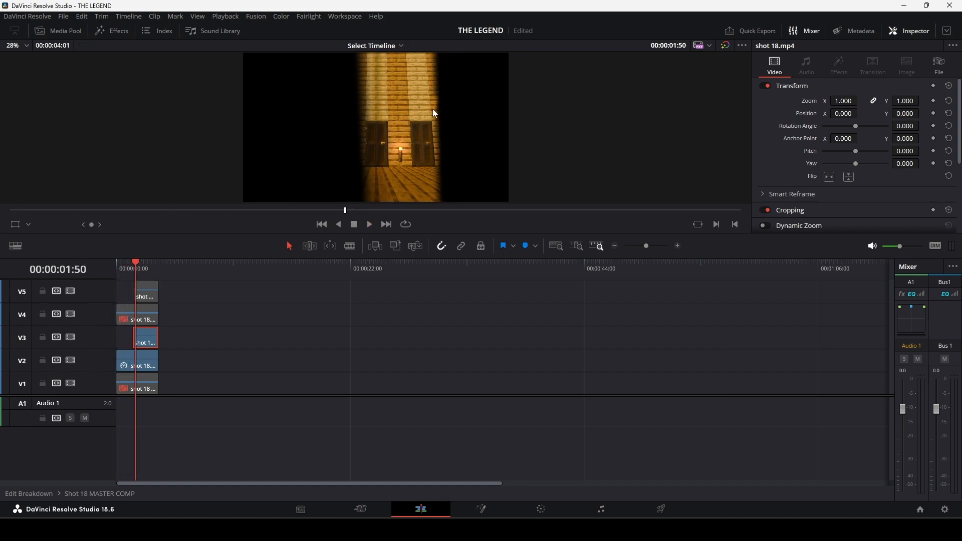
key("ctrl+s")
left_click(124, 272)
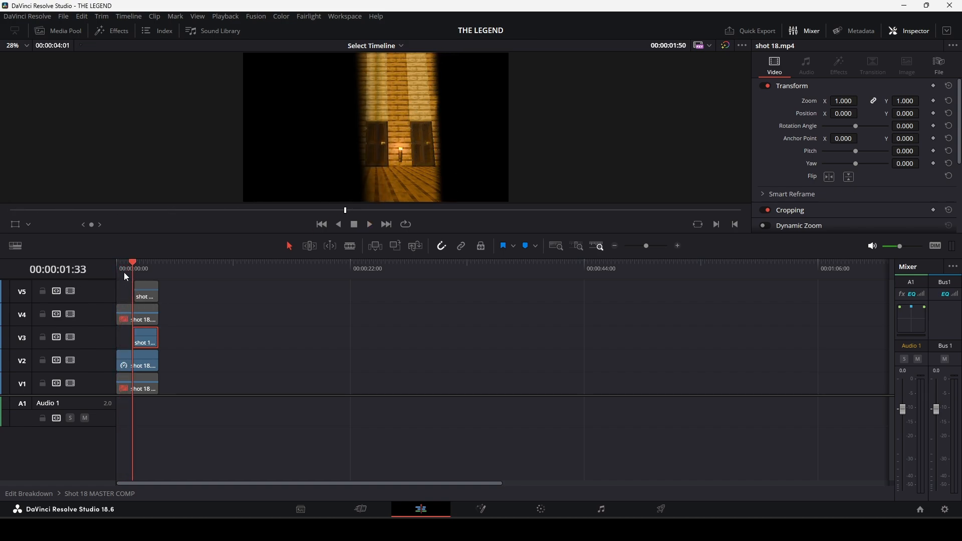
key("Home")
key("space")
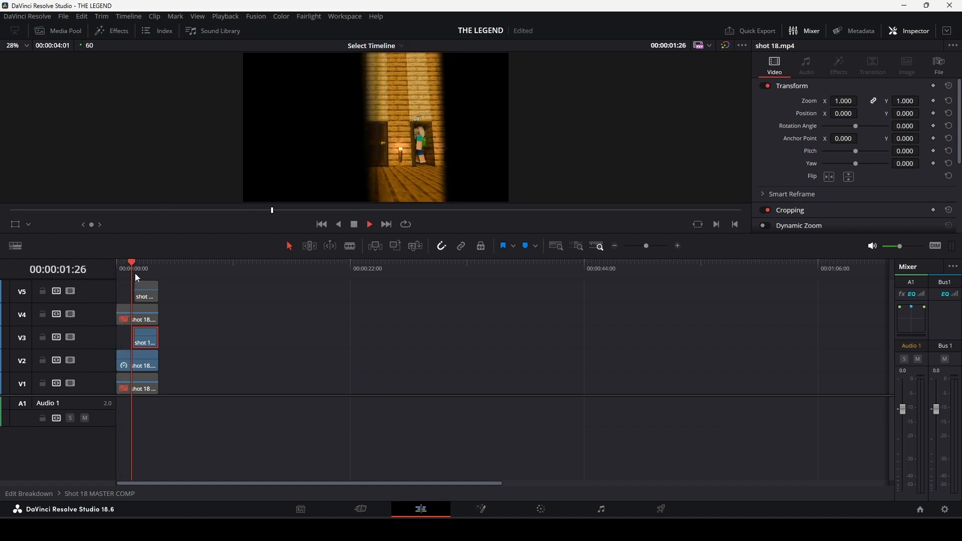
key("space")
Disable the V2 layer to view shot 18's V3 layer alone, and disable V3 as well.
left_click(139, 364)
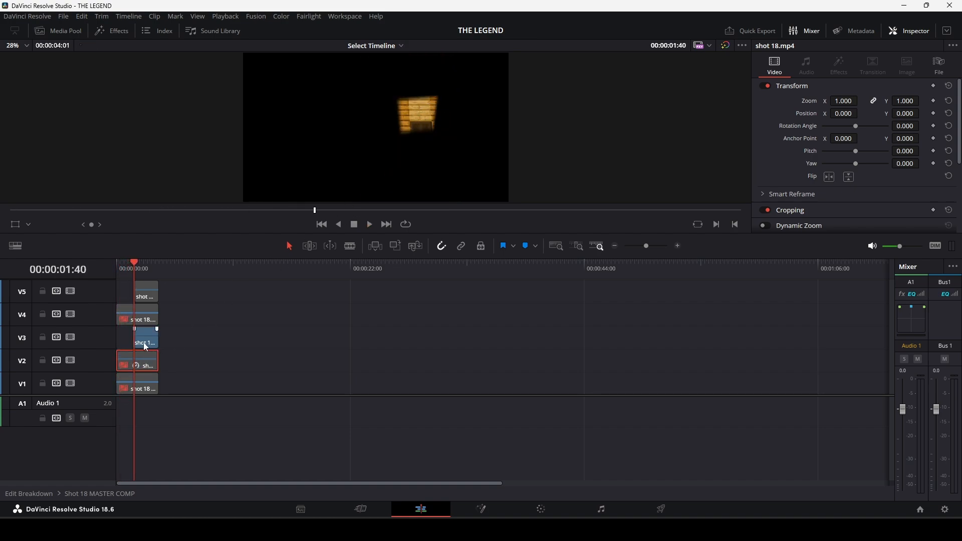
key("d")
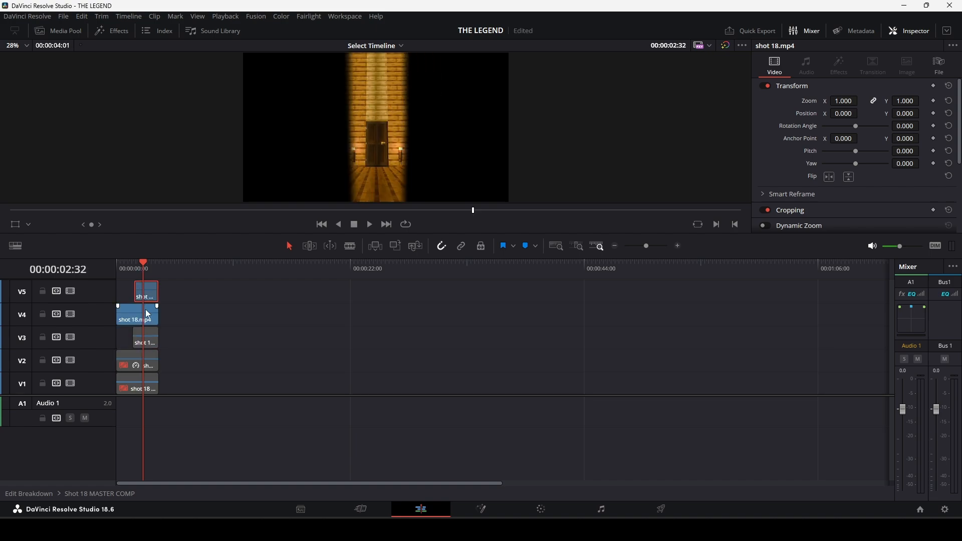
Re-enable the shot 18 layers on all tracks from V1 to V5 and play the full comp from its start.
key("d")
left_click(146, 316)
key("d")
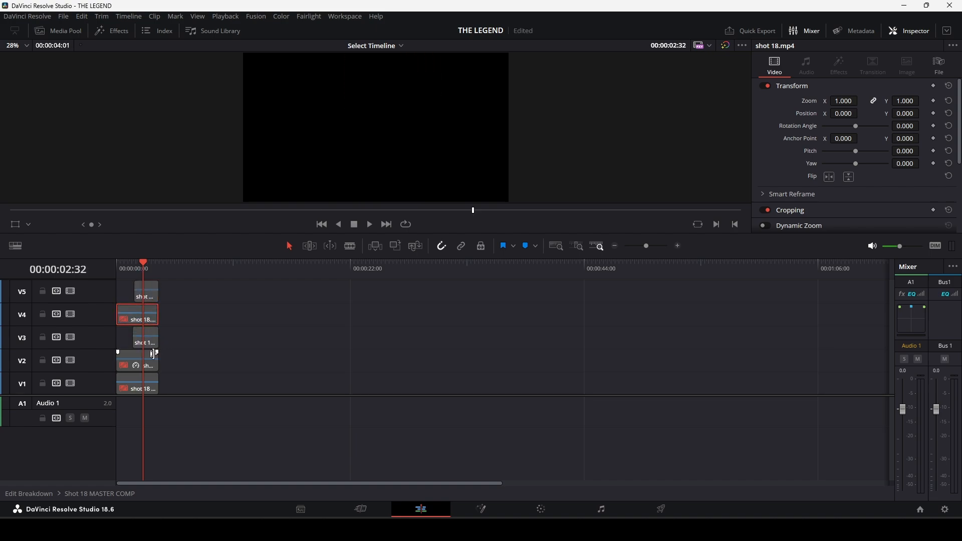
left_click(146, 342)
key("d")
left_click(146, 365)
key("d")
left_click(145, 386)
key("d")
left_click(145, 319)
key("d")
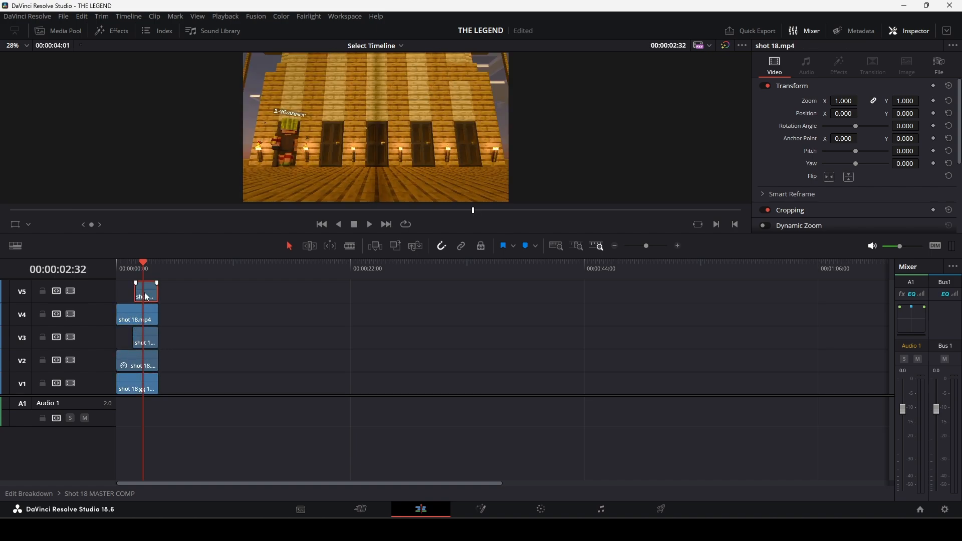
key("Home")
key("space")
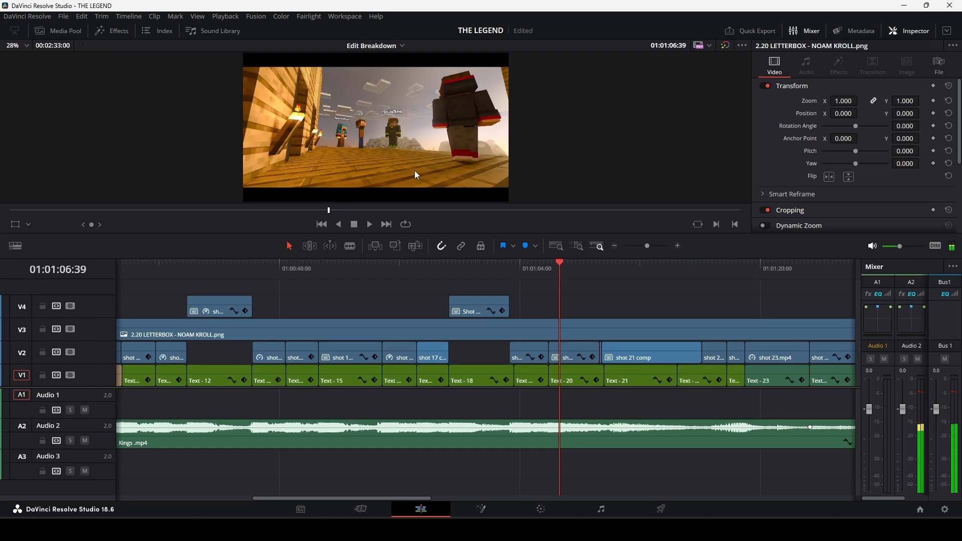
Scrub through shot 20 on the Edit Breakdown timeline and jump ahead to late in the shot 21 comp.
left_click_drag(536, 269, 567, 268)
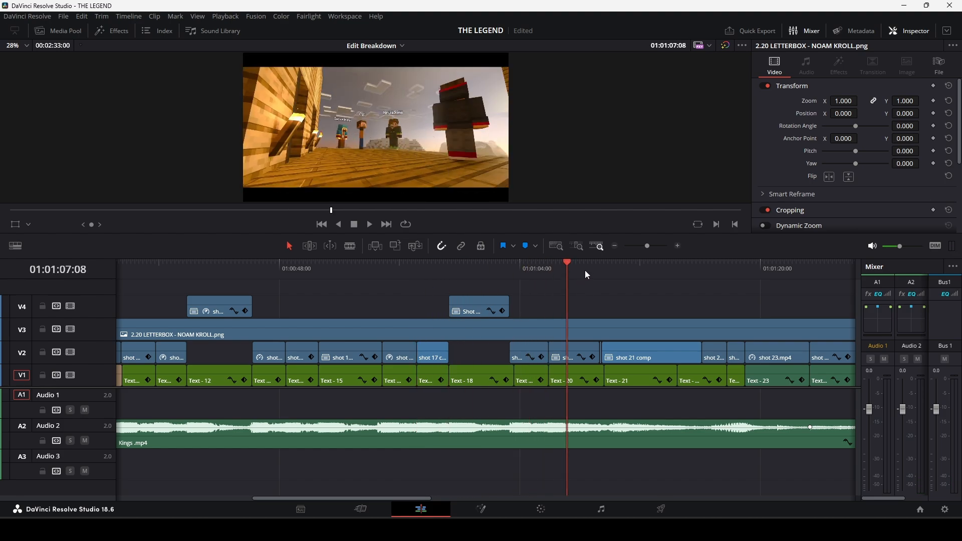
mouse_move(585, 269)
left_mouse_down()
mouse_move(666, 288)
mouse_move(620, 270)
mouse_move(601, 274)
left_mouse_up()
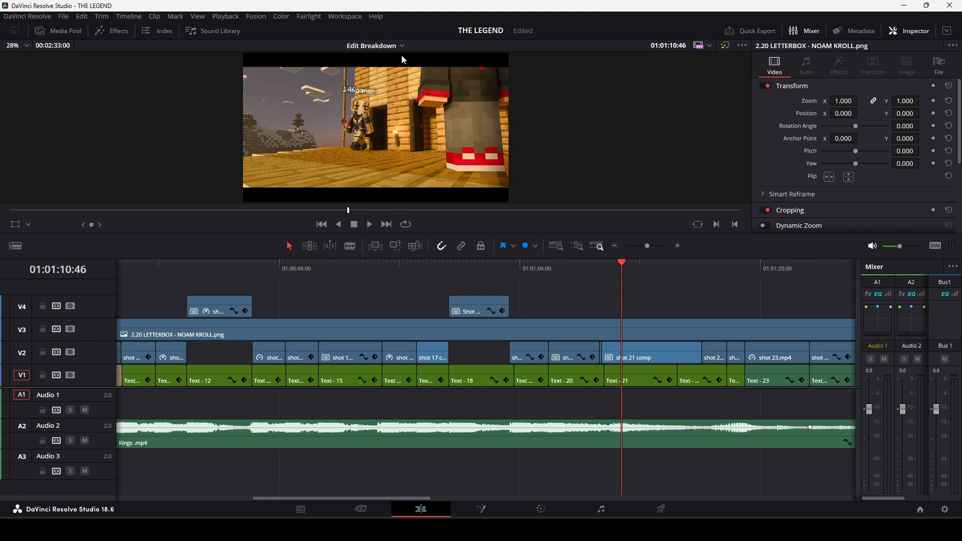
left_click(689, 271)
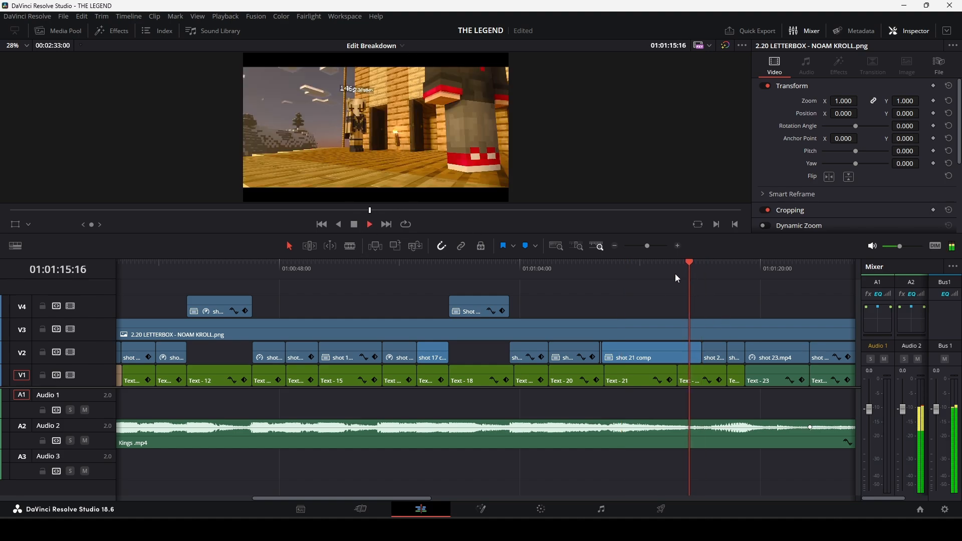
Play from within the shot 21 comp onward and stop on the last frame before shot 23.mp4.
left_click(636, 272)
key("space")
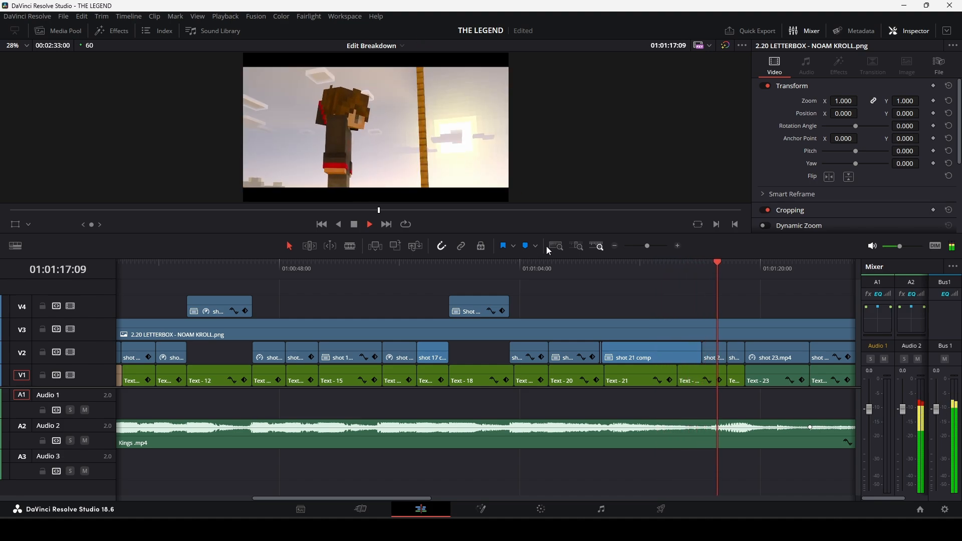
key("space")
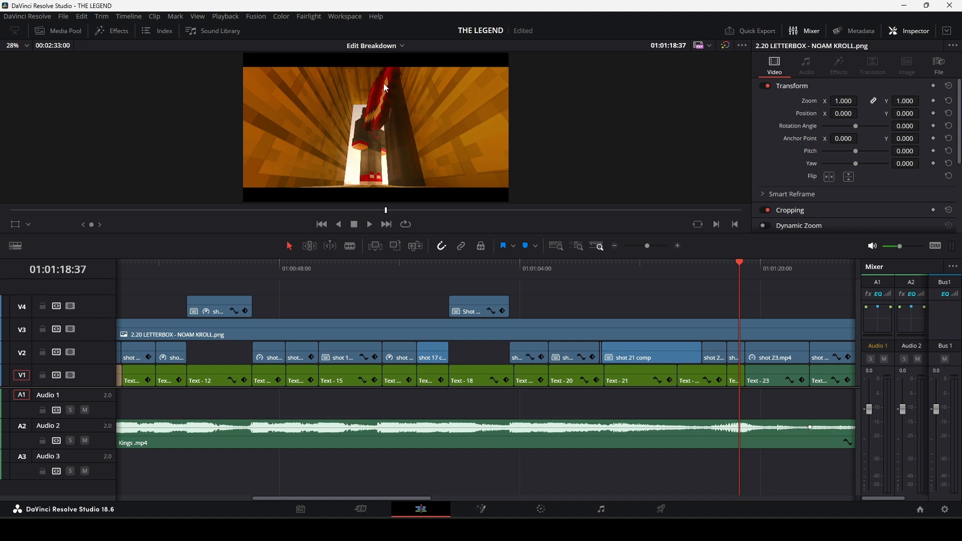
left_click(744, 270)
key("Left")
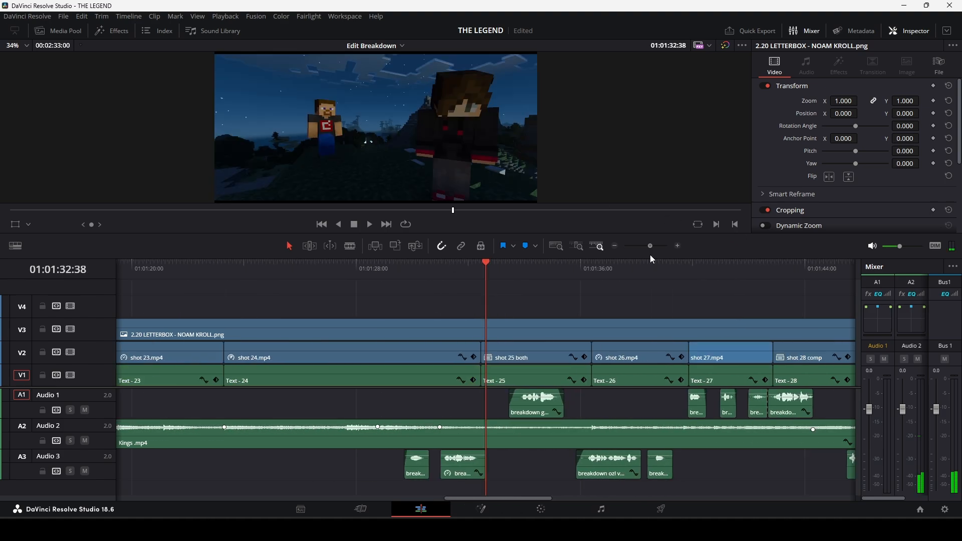
Move ahead to the shot 28 comp and play it until the breakdown gg va.mp4 voice clip ends.
left_click_drag(650, 255, 653, 255)
left_click_drag(491, 271, 668, 272)
key("space")
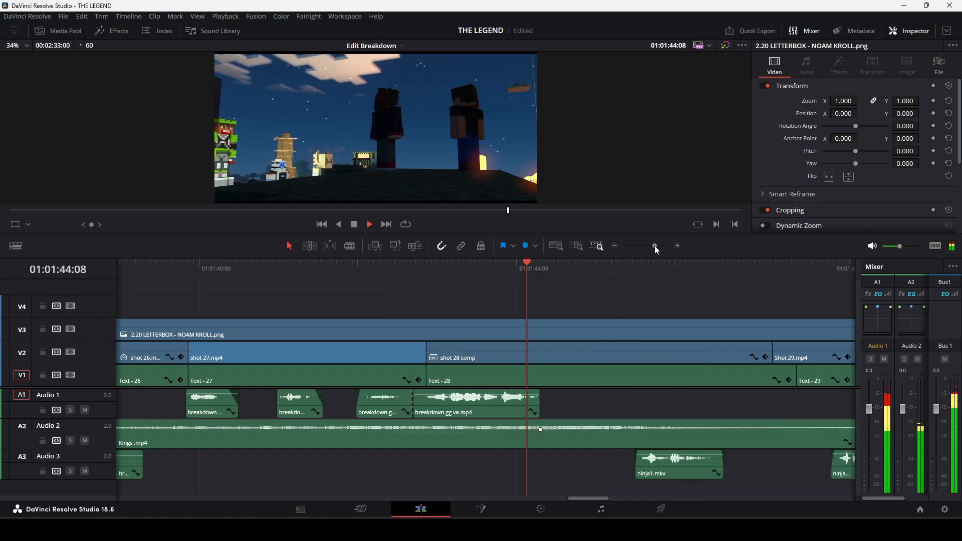
key("space")
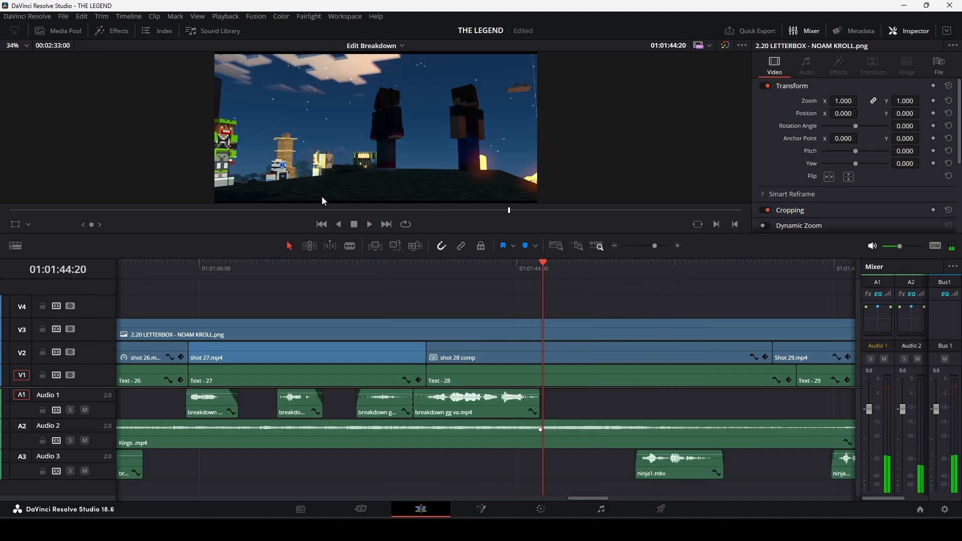
Play from the shot 28 comp through shot 29 into shot 30, and move on to the opening of shot 31.
key("space")
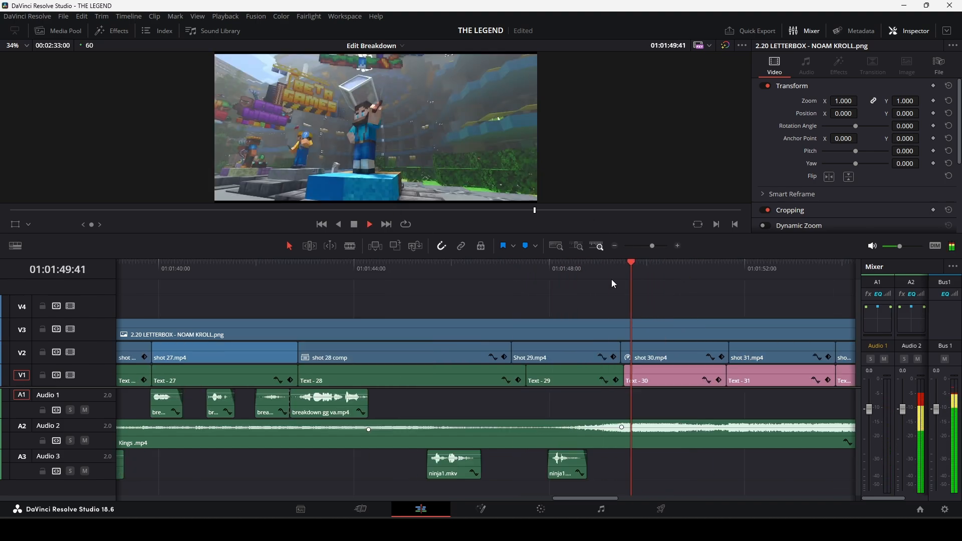
key("space")
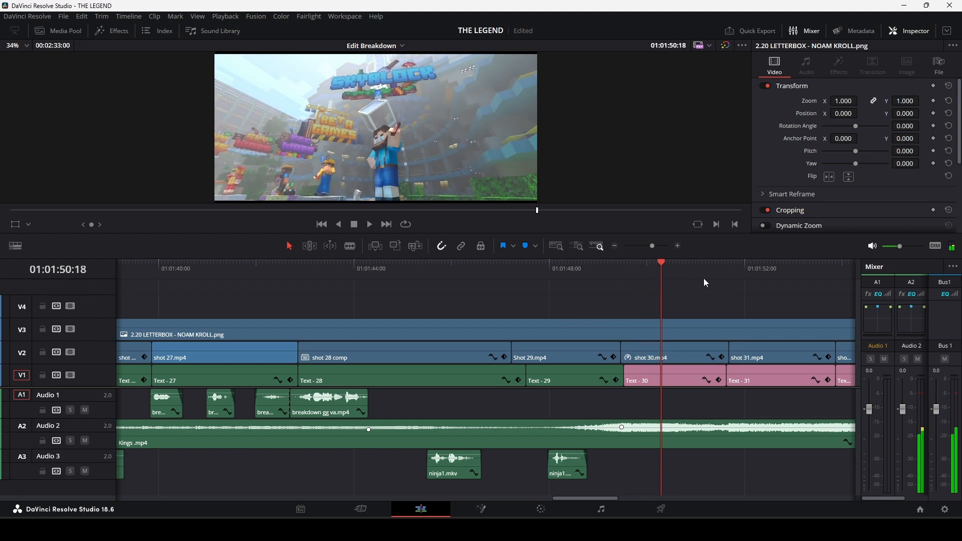
left_click(742, 266)
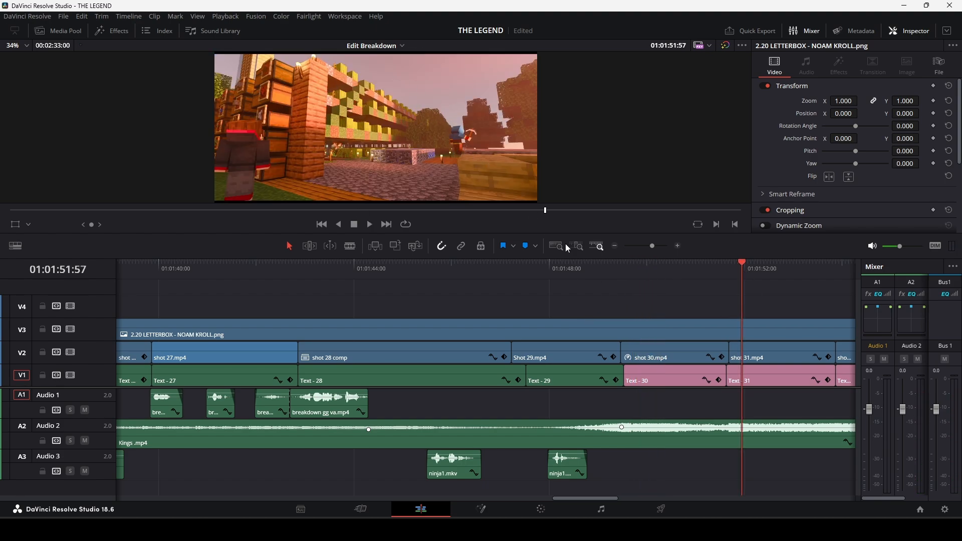
Replay shot 30 from its start several times and let the playback run into shot 31.
left_click_drag(676, 273, 616, 277)
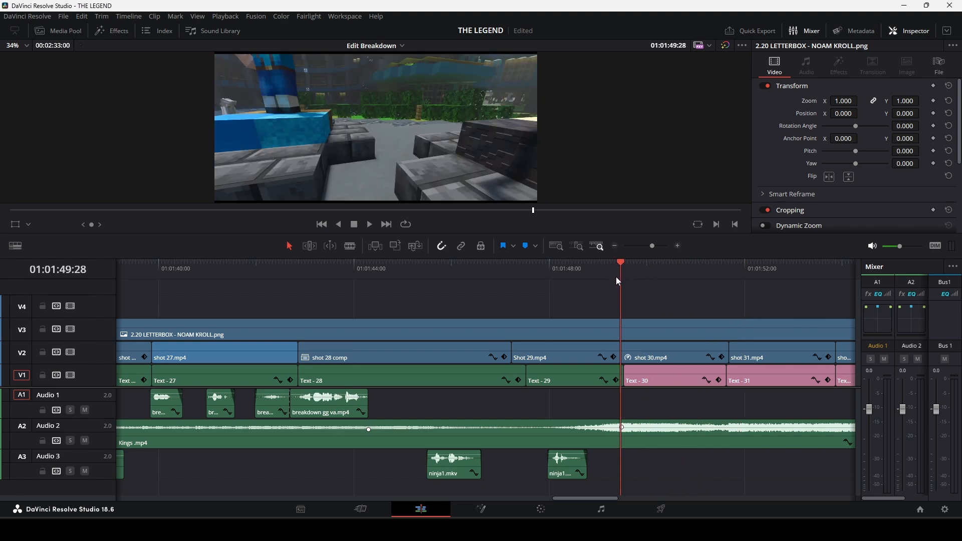
key("space")
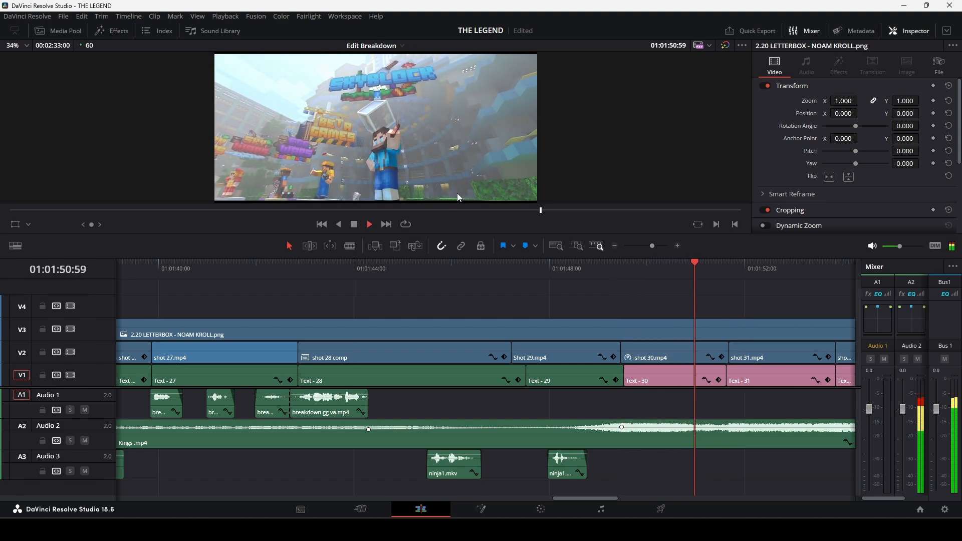
key("space")
left_click_drag(724, 273, 682, 278)
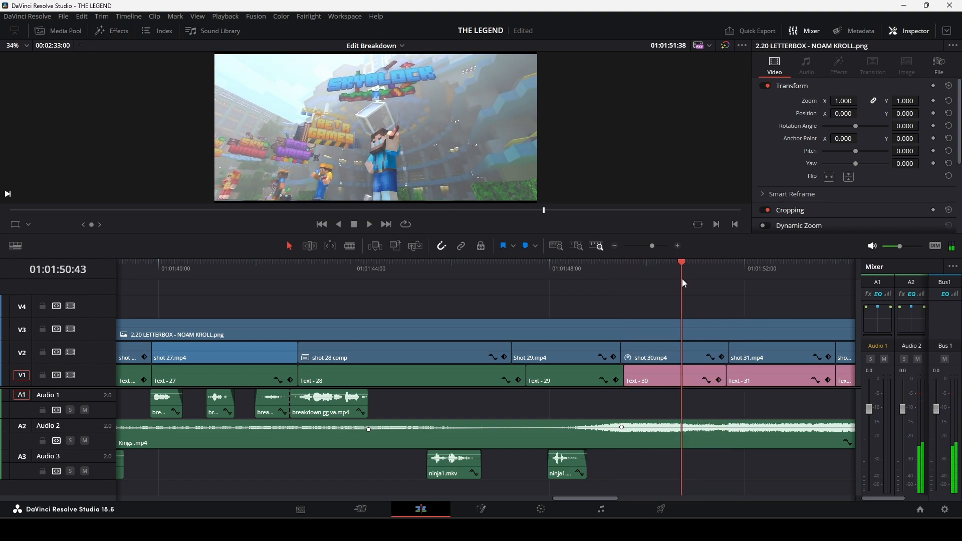
key("space")
left_click(615, 272)
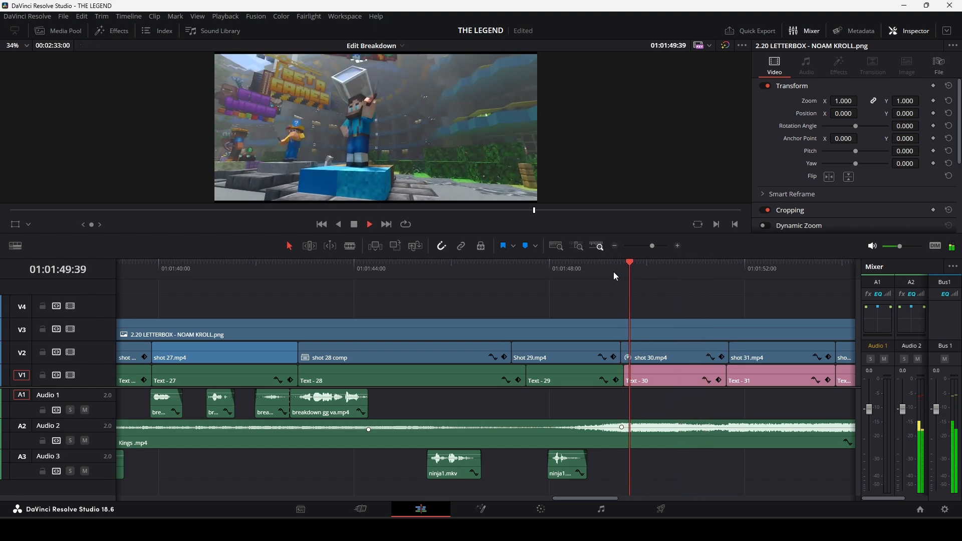
key("space")
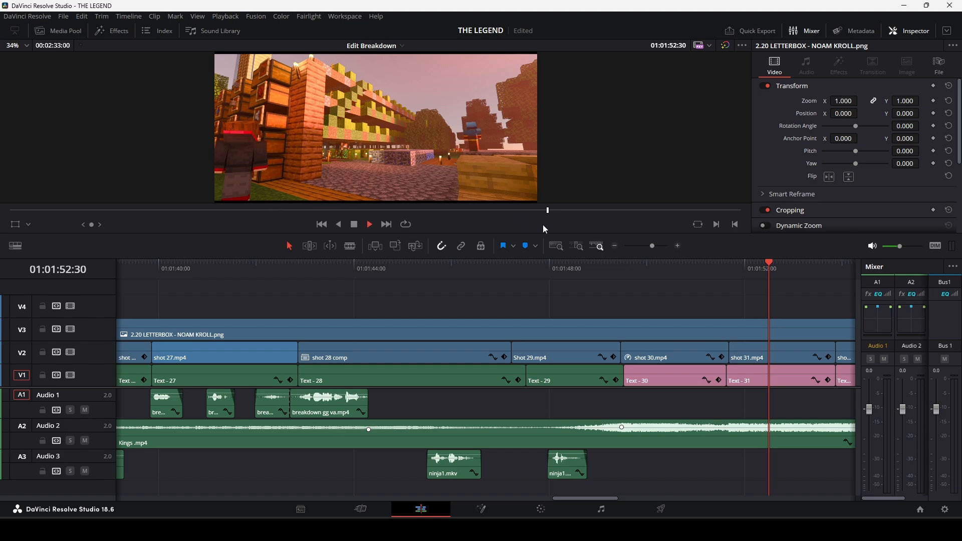
Play from early in shot 31 through shot 32 into shot 33, and go back to the start of shot 33.
left_click_drag(651, 246, 655, 246)
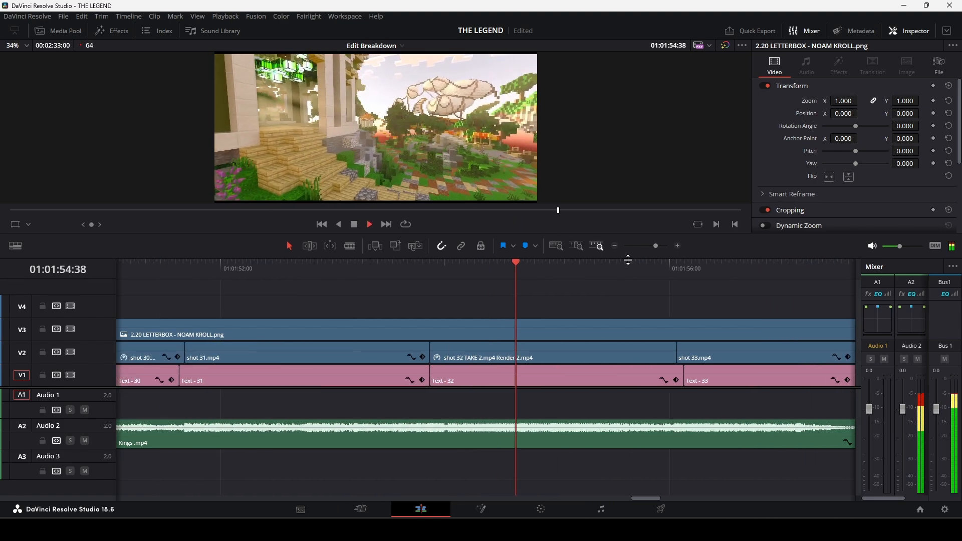
left_click_drag(308, 270, 210, 281)
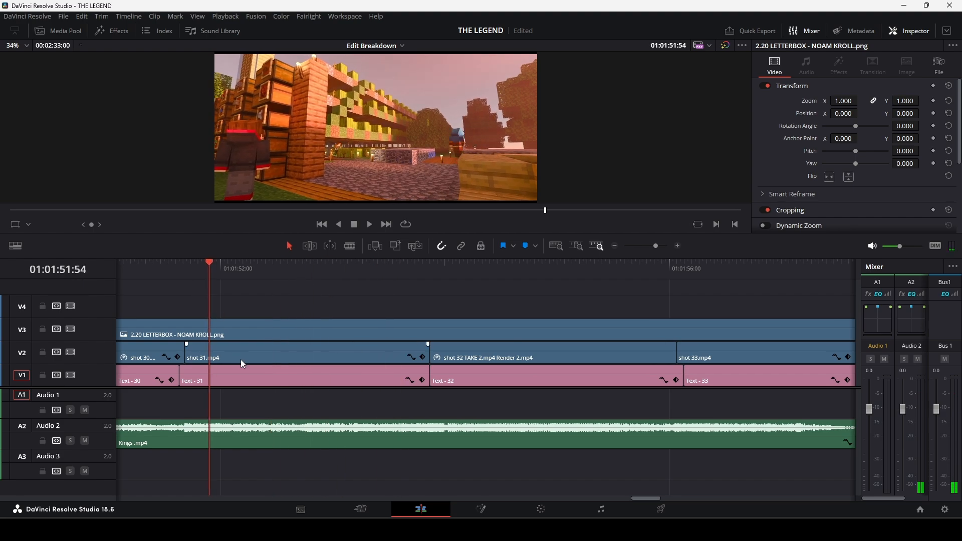
left_click(241, 361)
key("space")
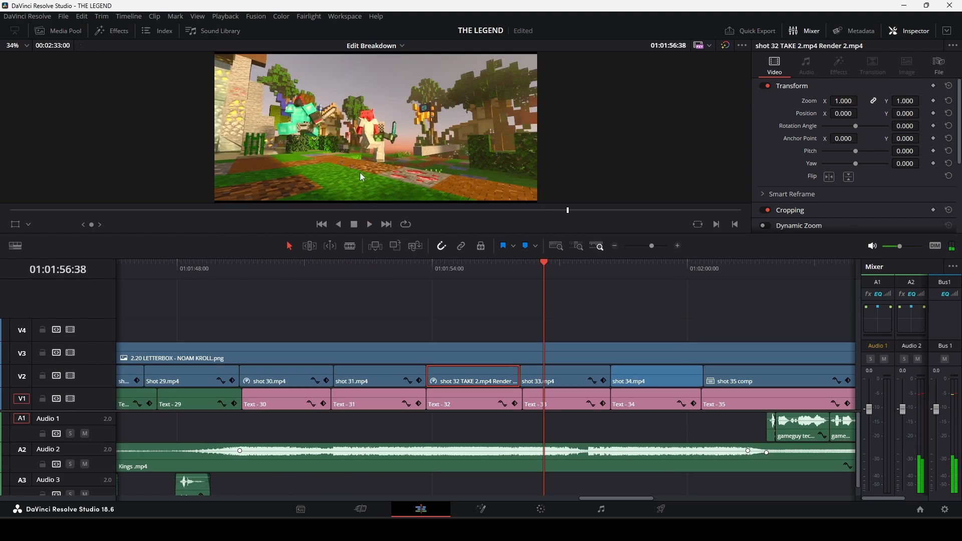
left_click_drag(546, 266, 523, 268)
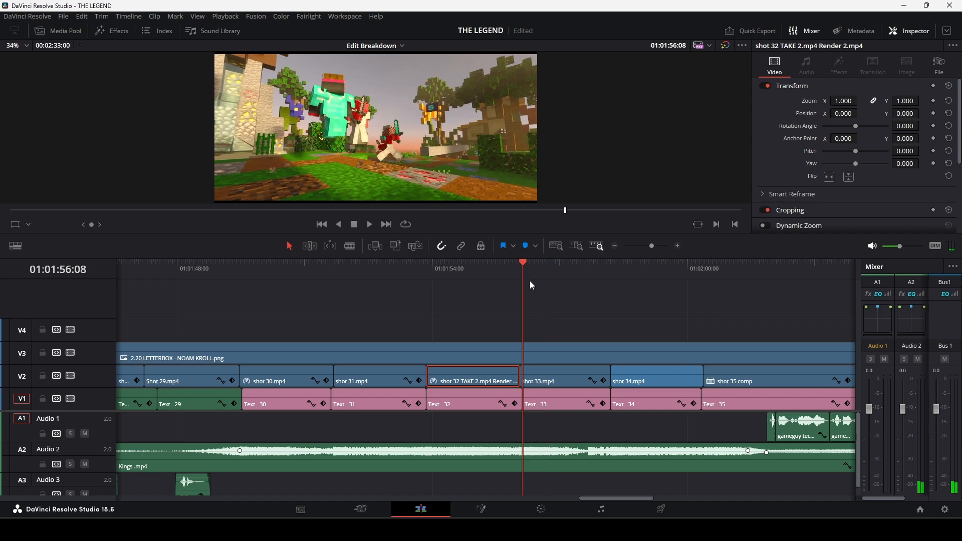
Play shot 33 from its start and let the playback run into shot 34.
left_click(557, 383)
key("space")
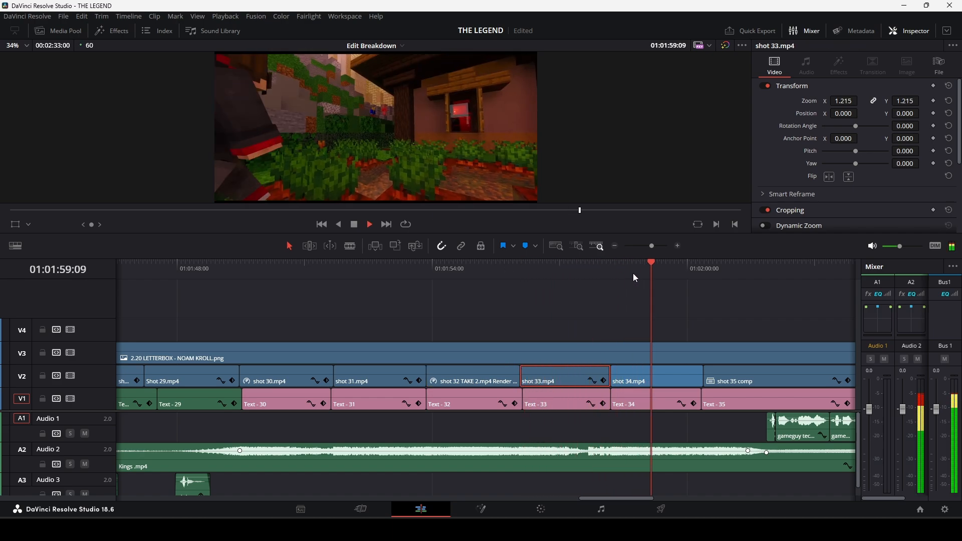
key("space")
Go to the start of shot 34 and play it until shortly before 01:02:00:00.
left_click_drag(651, 246, 652, 246)
left_click(531, 373)
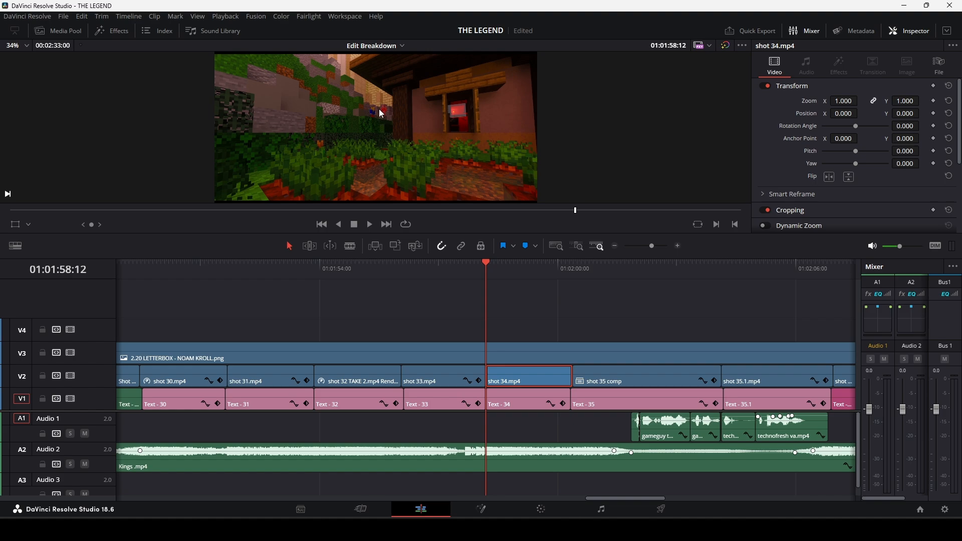
key("space")
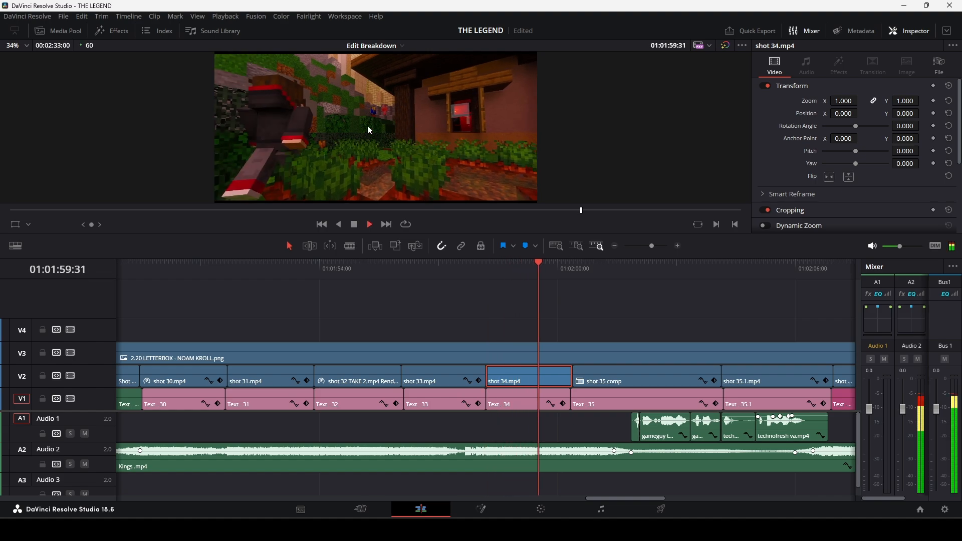
Magnify the paused shot 34 frame to examine the small background characters near the wall, and return to the full frame.
scroll(351, 115, "up", 6)
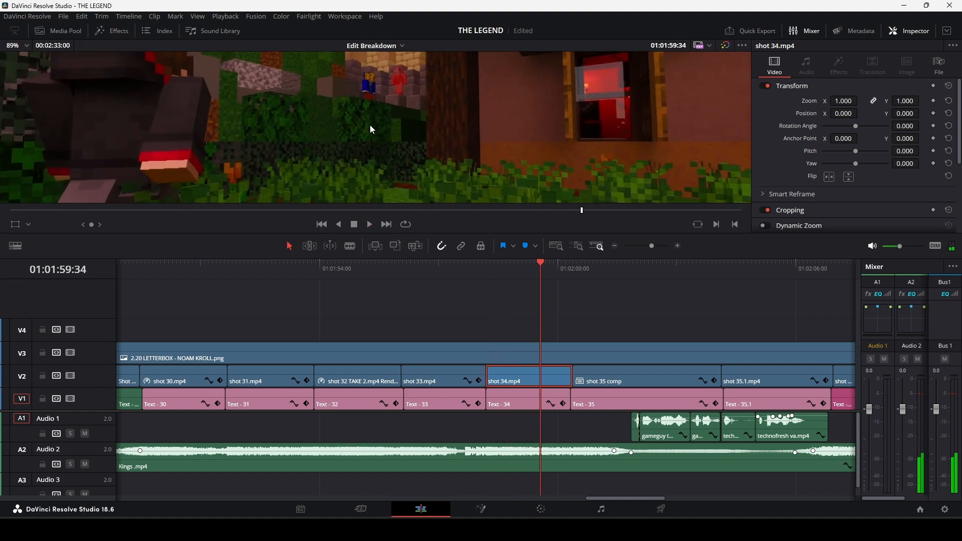
scroll(365, 84, "down", 1)
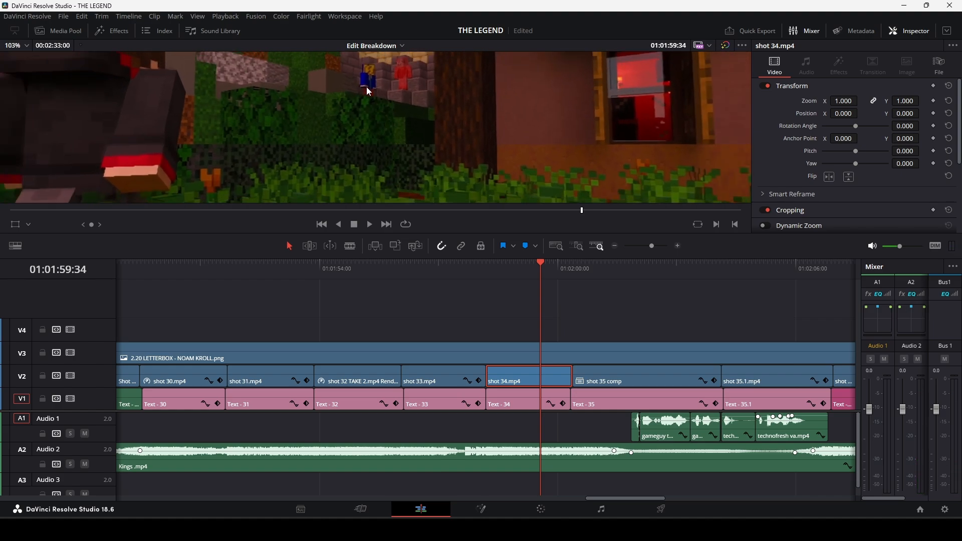
scroll(375, 89, "down", 2)
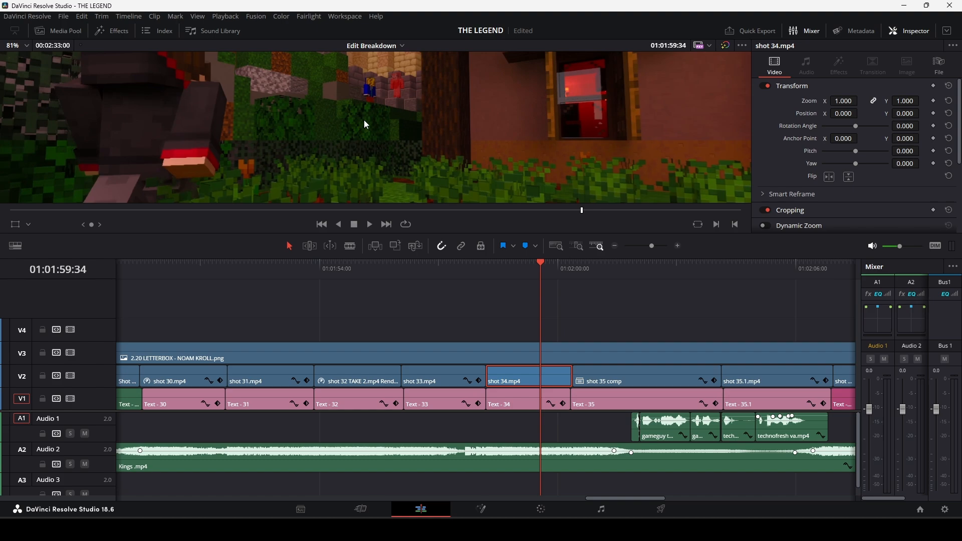
scroll(372, 115, "up", 3)
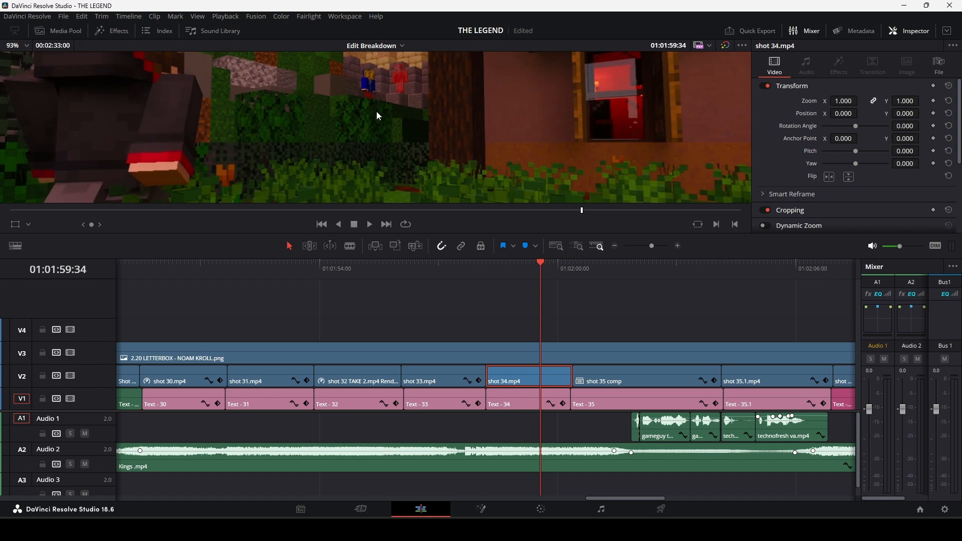
scroll(381, 153, "down", 3)
scroll(394, 161, "down", 1)
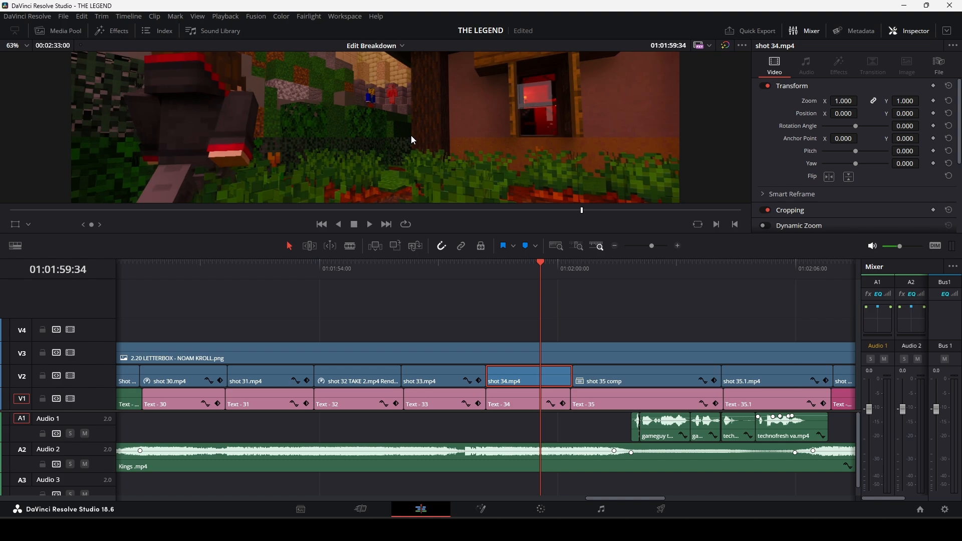
scroll(411, 135, "down", 5)
Play from the start of the shot 35 comp through to shot 38, and continue from early in shot 38 into shot 39.
left_click_drag(546, 267, 573, 273)
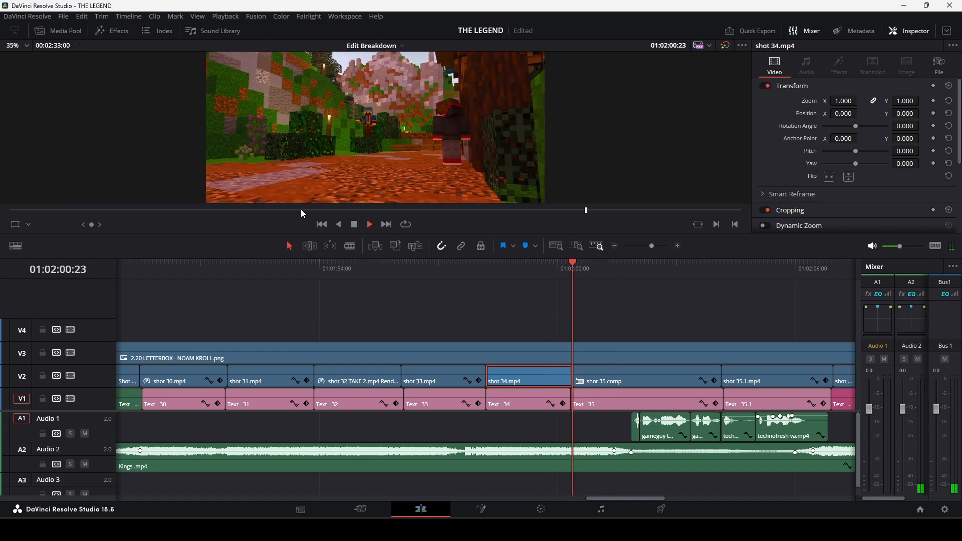
key("space")
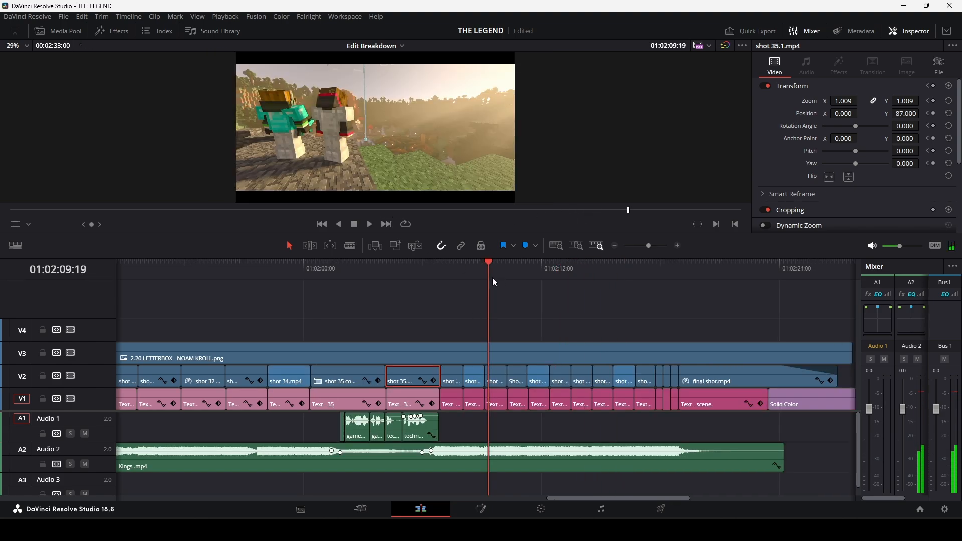
left_click_drag(648, 246, 651, 246)
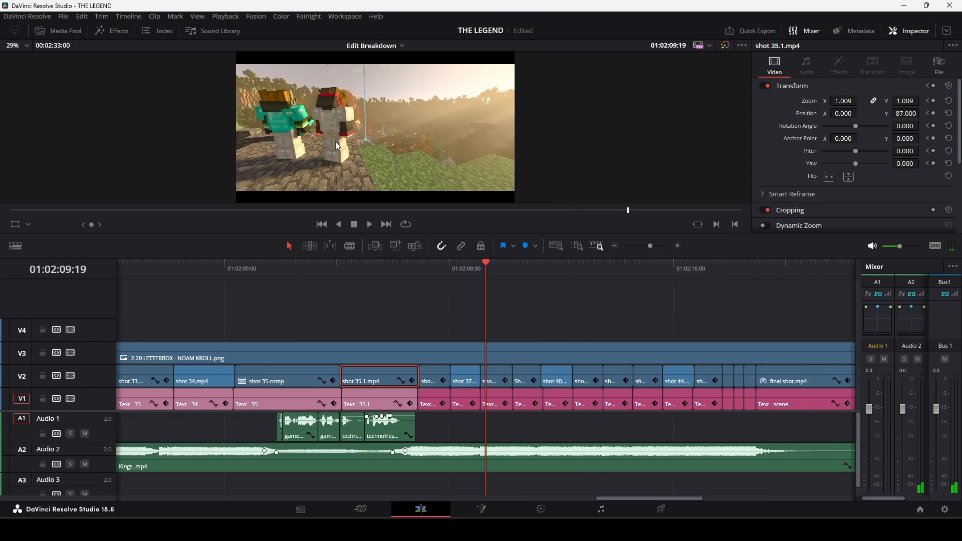
left_click(481, 270)
key("space")
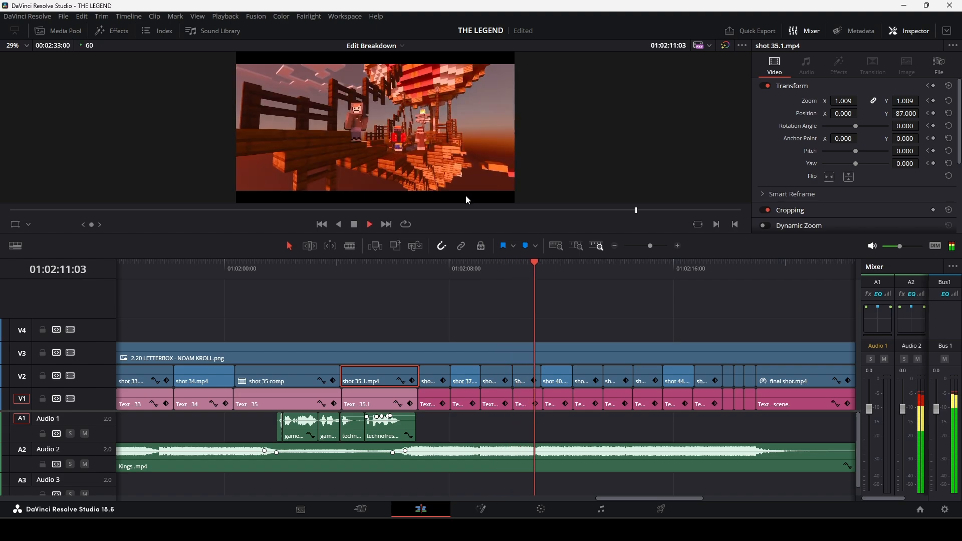
key("space")
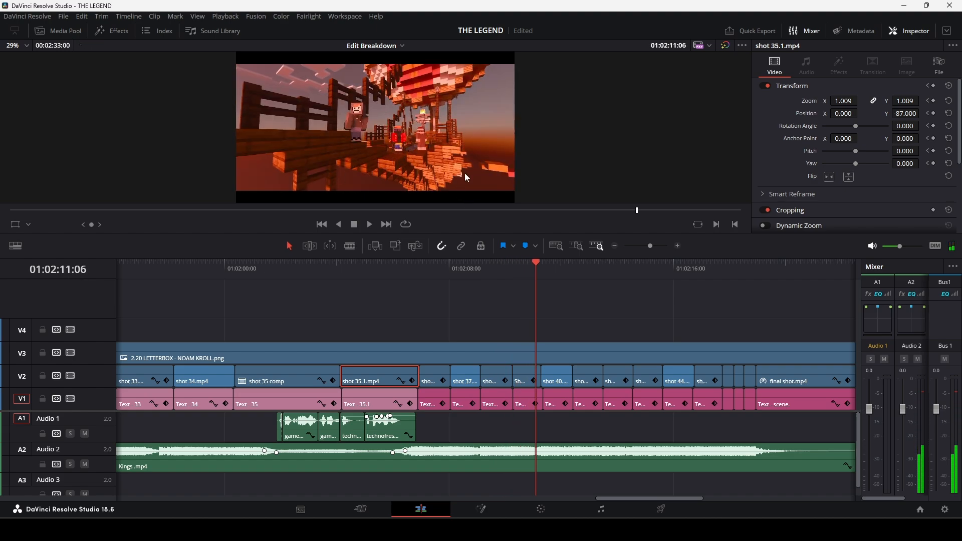
Replay from within shot 38 into shot 39, and play on from the start of shot 39 into shot 45.
left_click(654, 246)
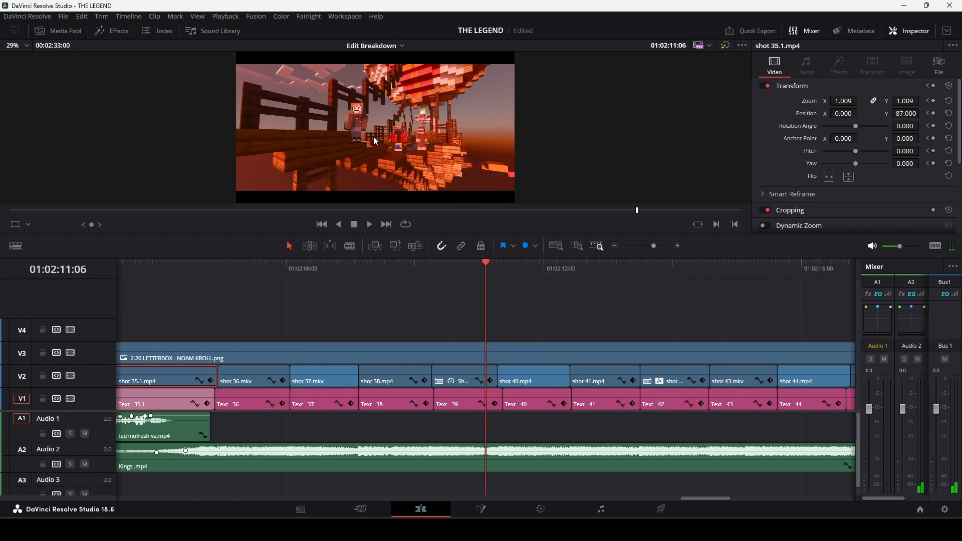
left_click_drag(487, 265, 410, 273)
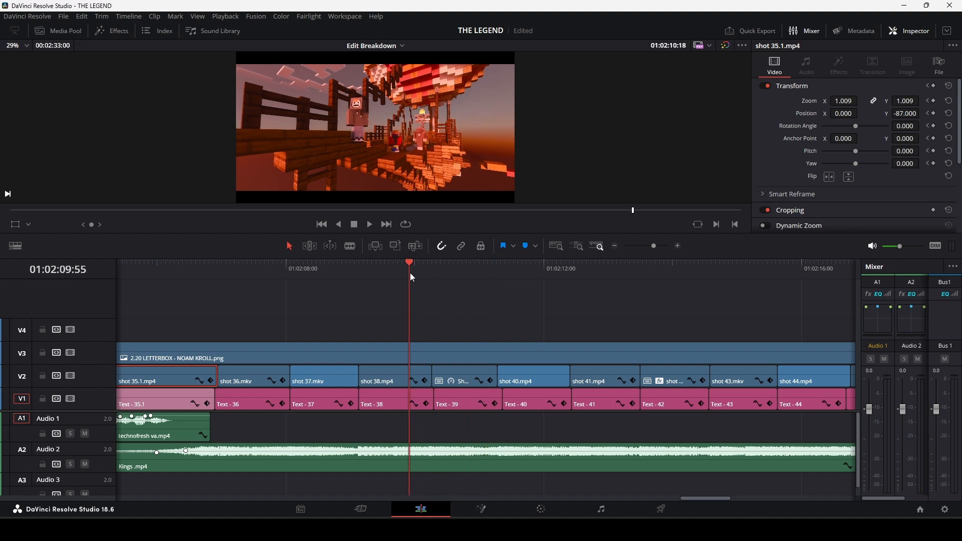
key("space")
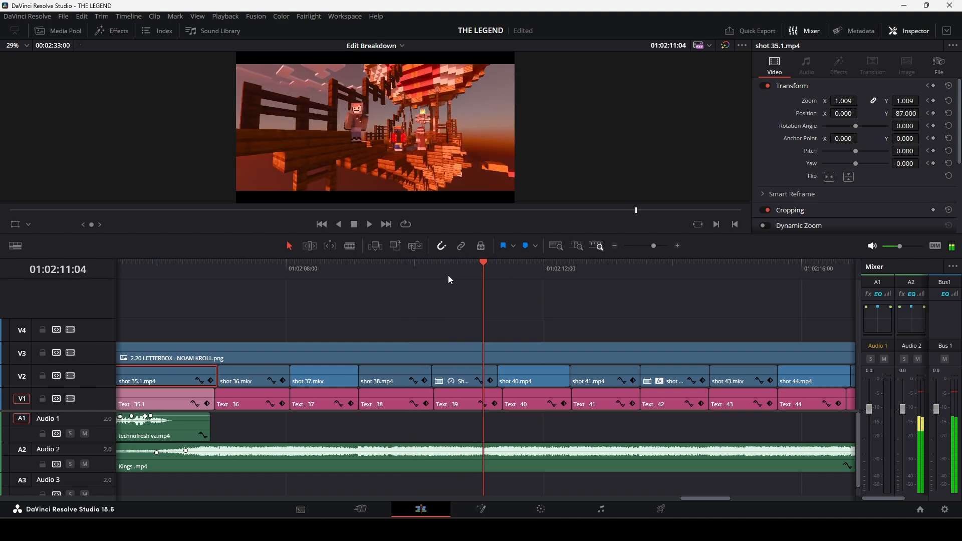
left_click(435, 271)
key("space")
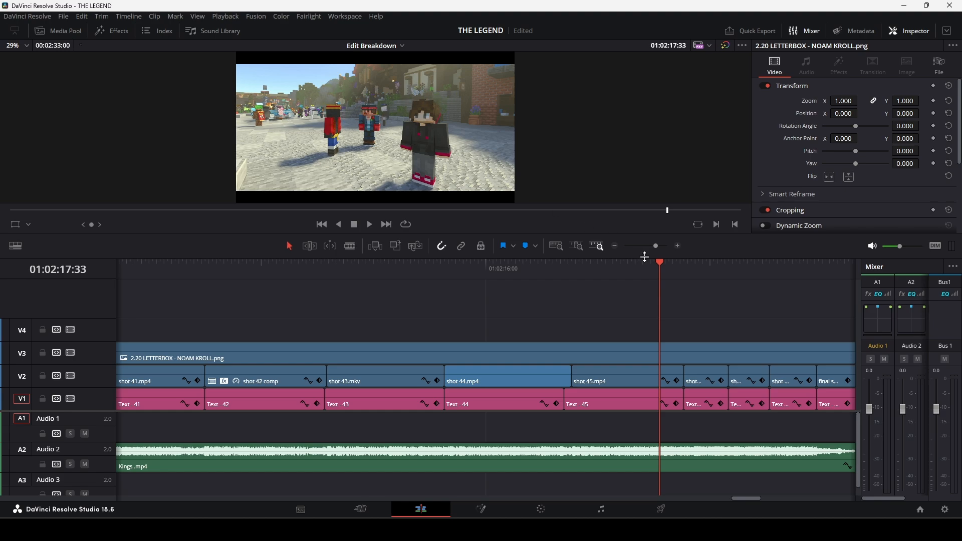
Replay from within shot 45 through shots 46 to 48, and let the final shot run until the Kings .mp4 music ends.
left_click(624, 275)
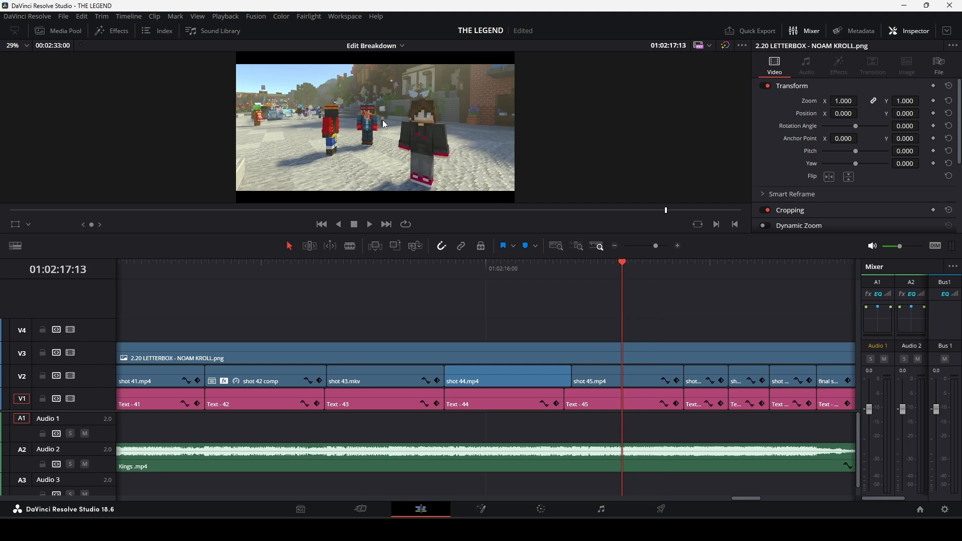
key("space")
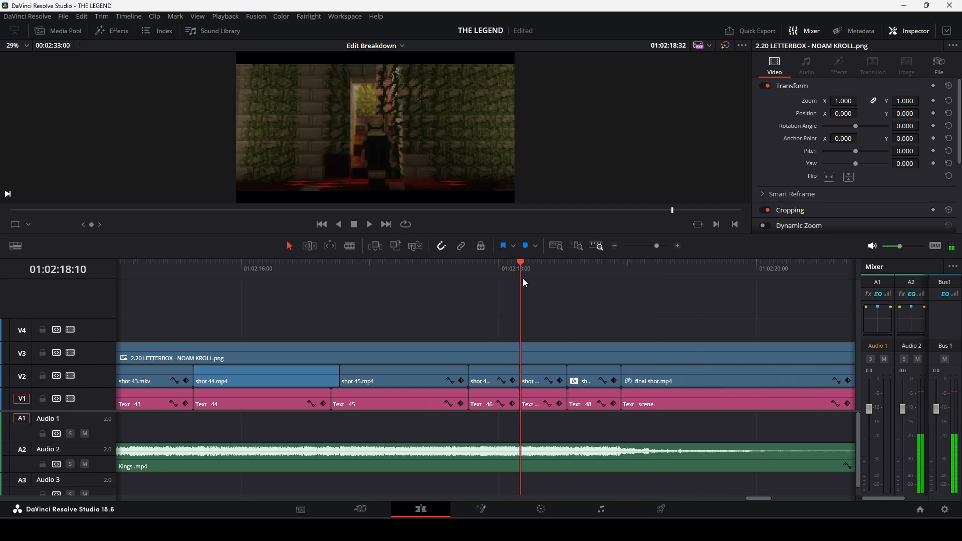
key("space")
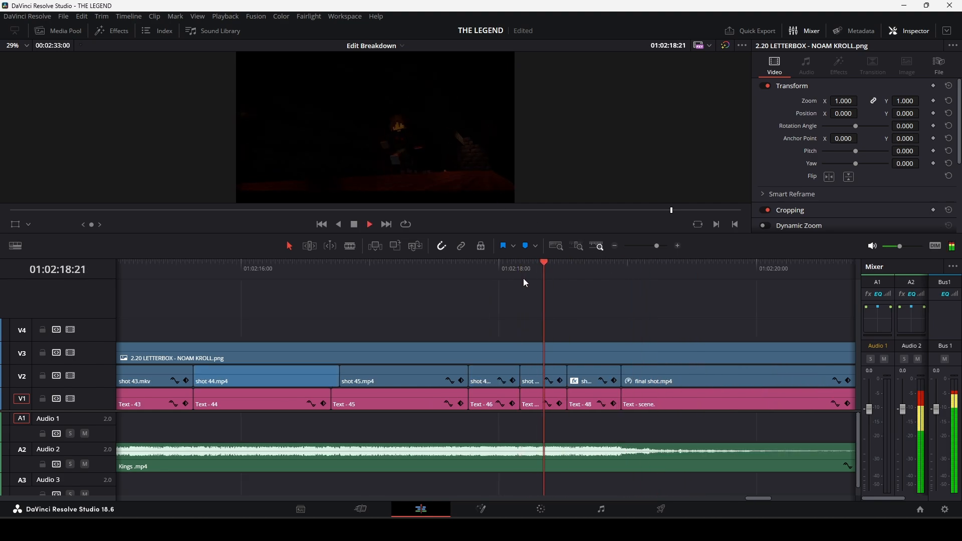
left_click(651, 246)
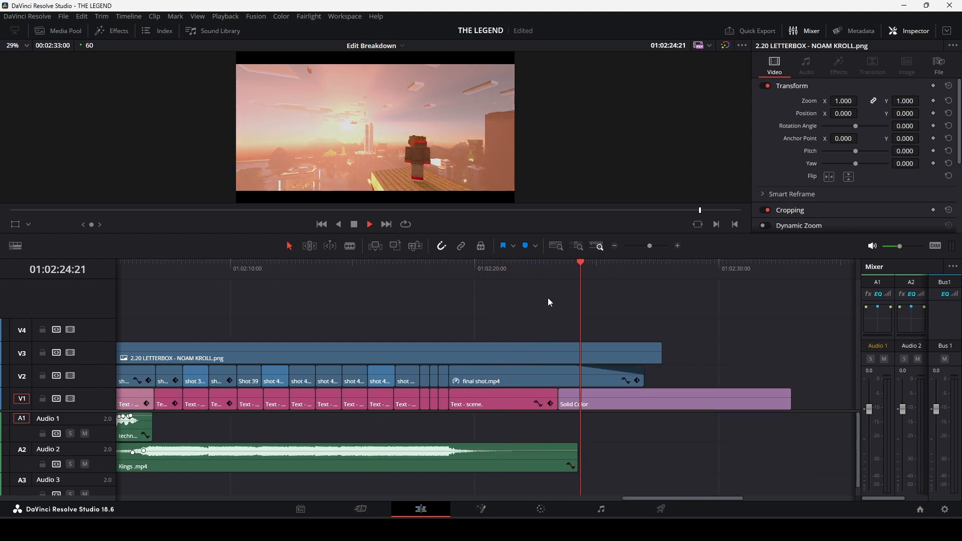
left_click_drag(651, 245, 640, 249)
key("space")
Switch to the MASTER EDIT 60FPS timeline, and with the shot 12 comp selected, move the playhead to 01:01:23:18.
left_click_drag(457, 270, 462, 289)
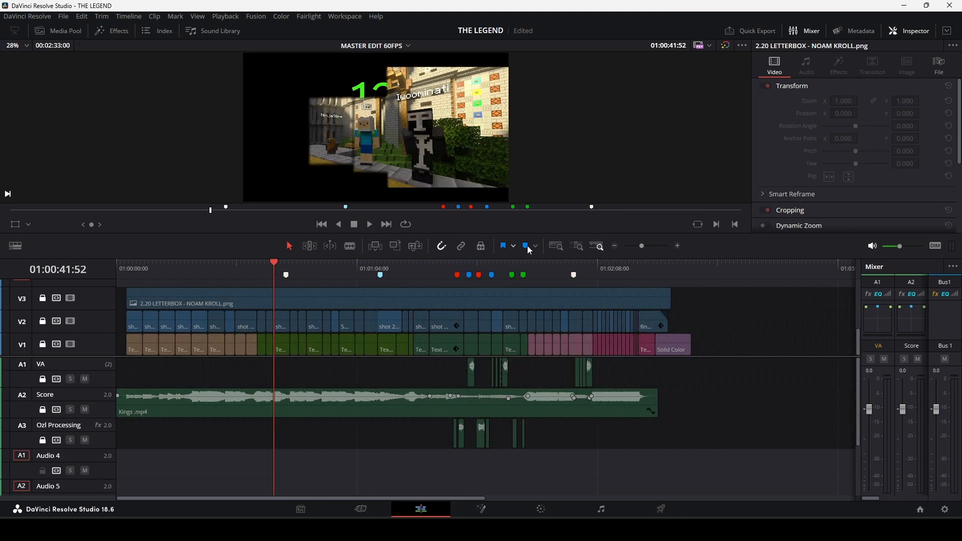
left_click(281, 325)
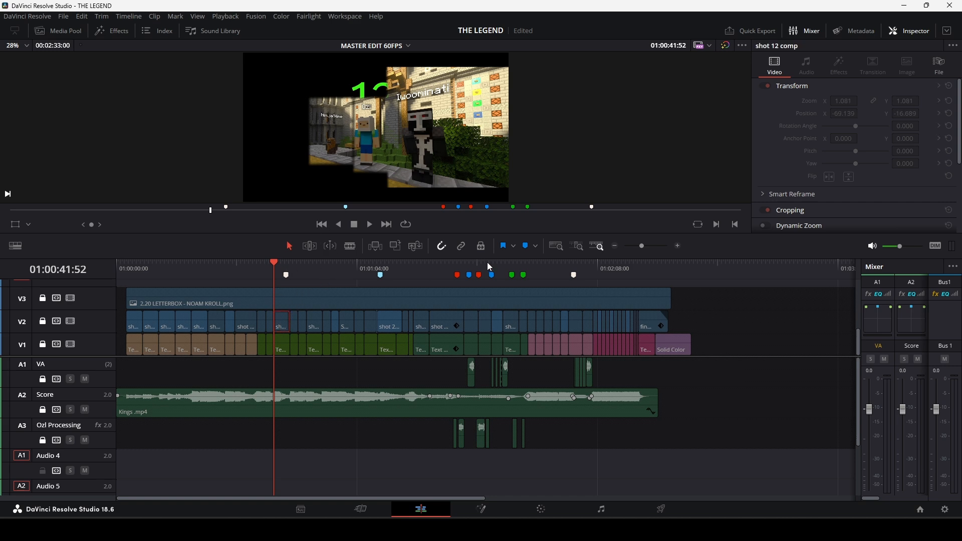
left_click_drag(459, 267, 429, 270)
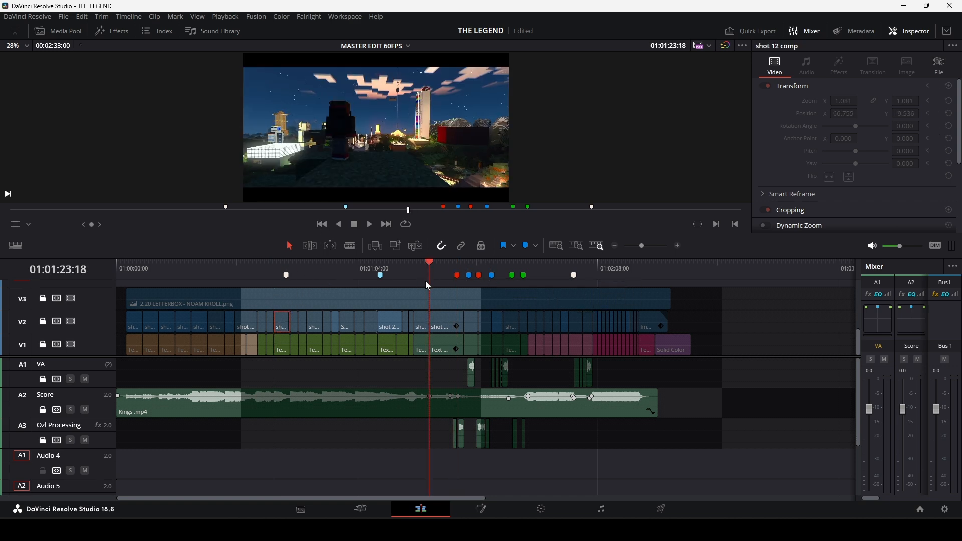